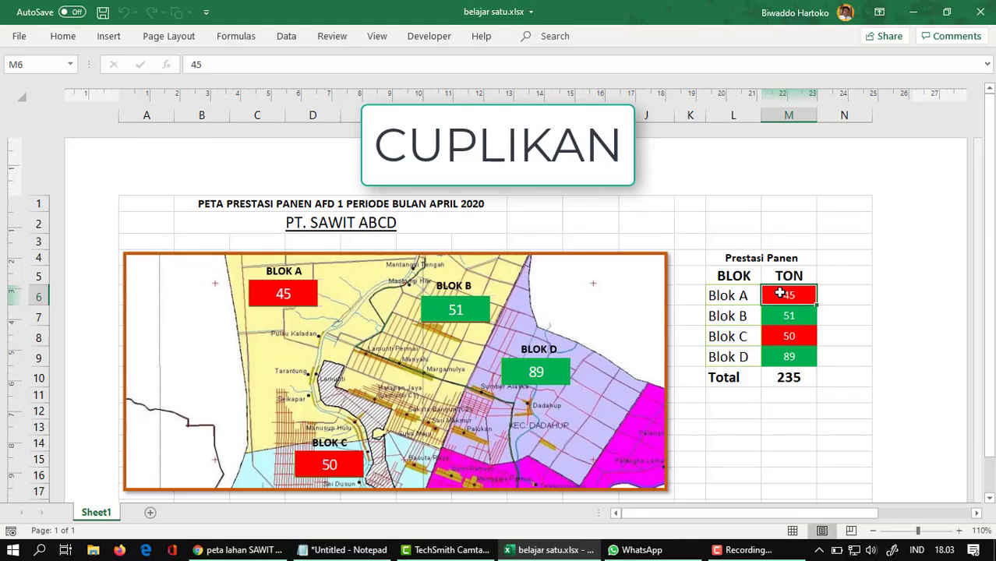
- Enter first tonnage values for Blok A and Blok B (55 and 41)
text(5)
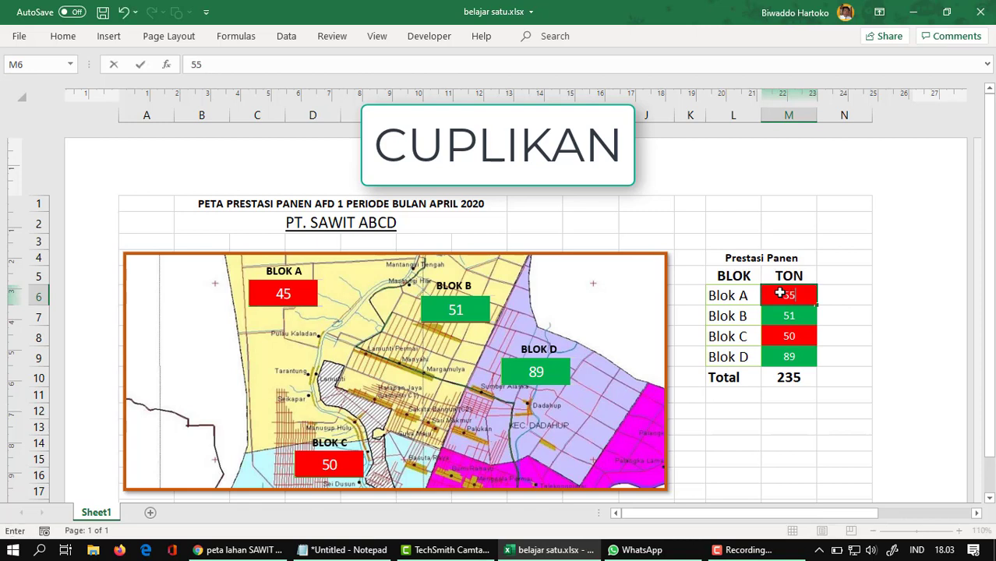
key(Return)
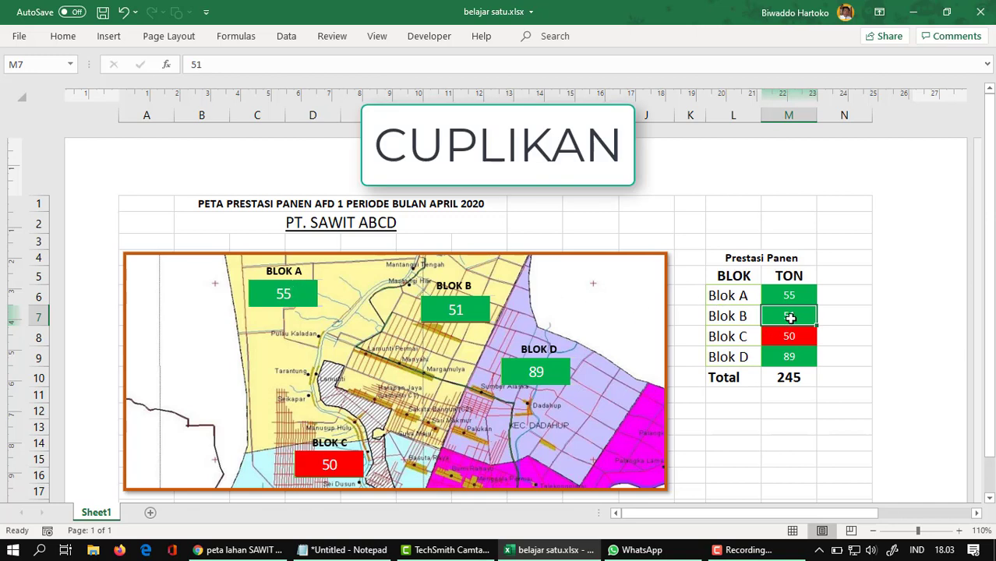
text(41)
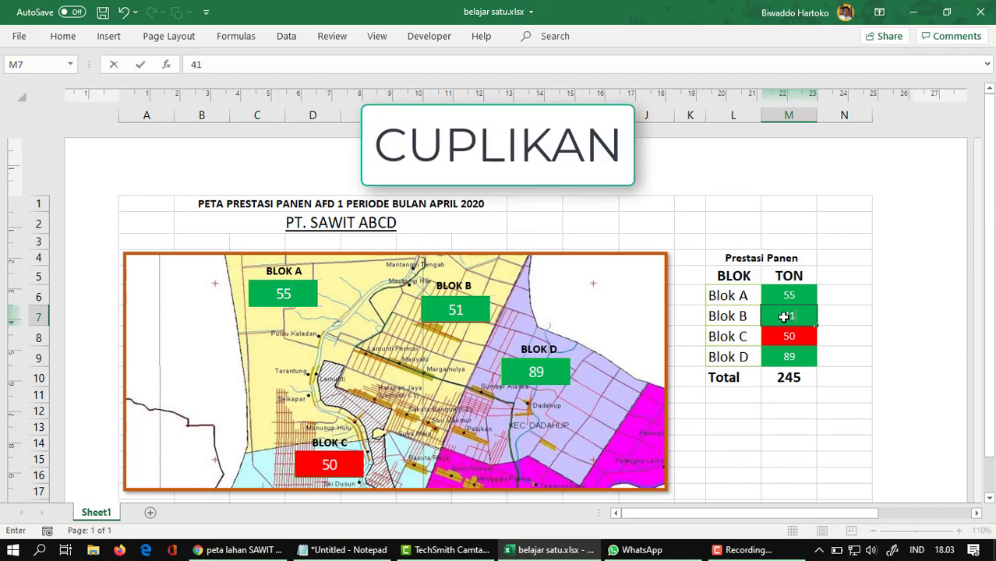
key(Return)
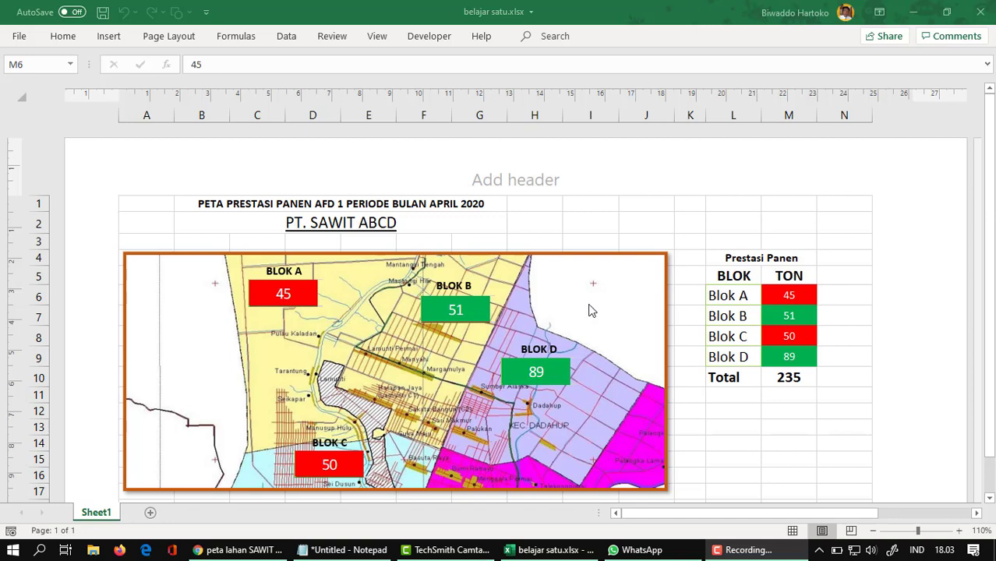
- Enter Blok A–D tonnages 55, 41, 58 and 15 in M6:M9, then add a new blank sheet
click(785, 295)
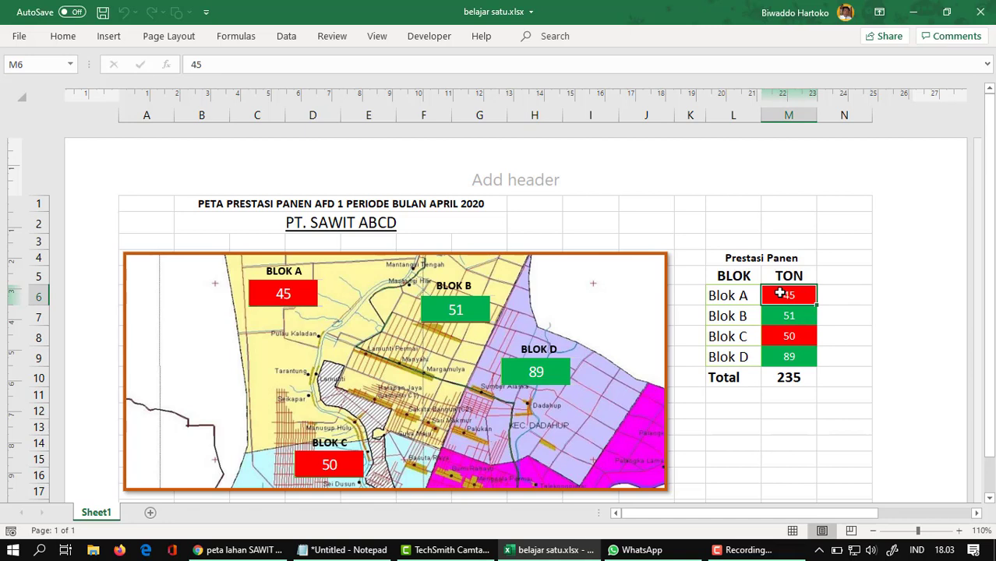
text(55)
key(Return)
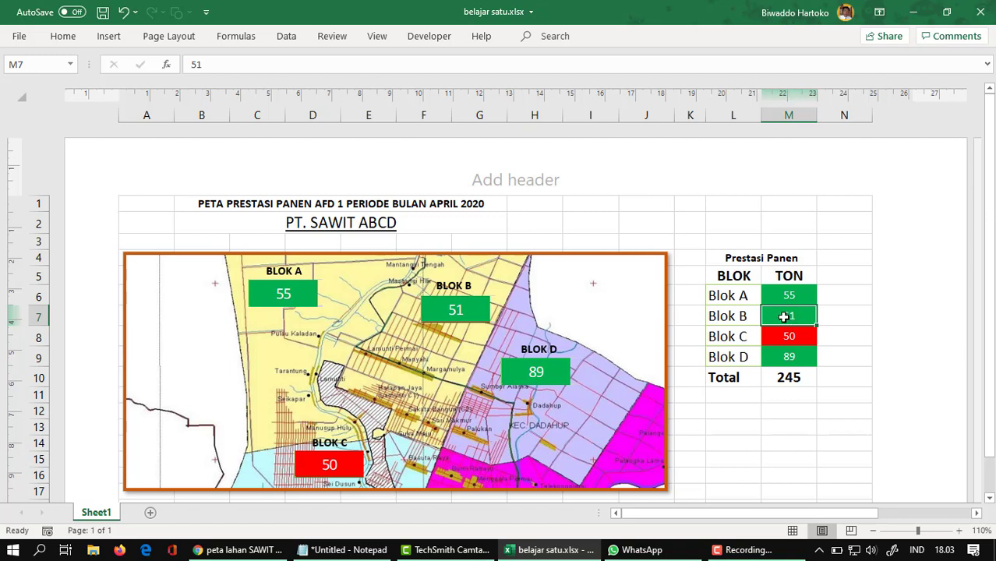
text(41)
key(Return)
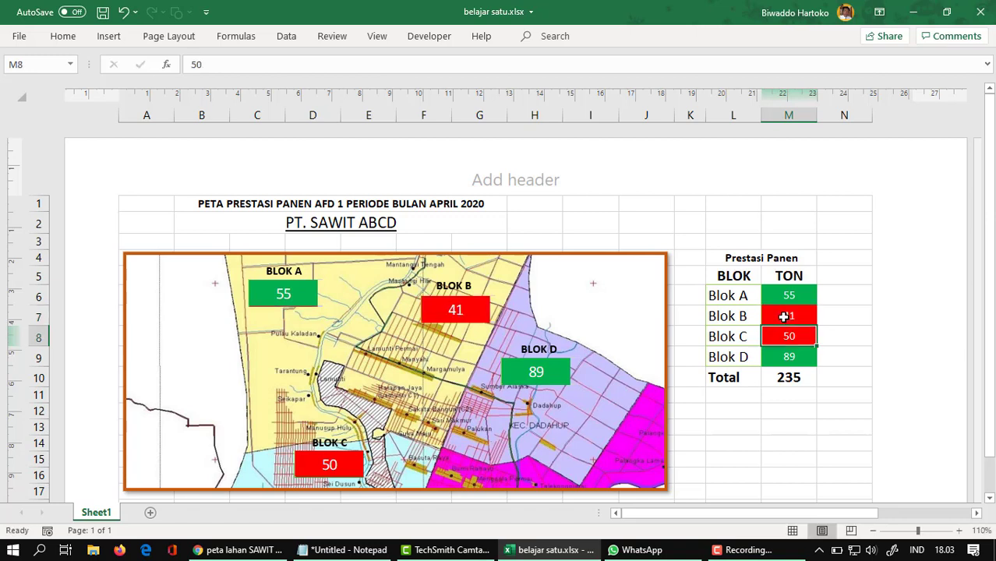
text(58)
key(Return)
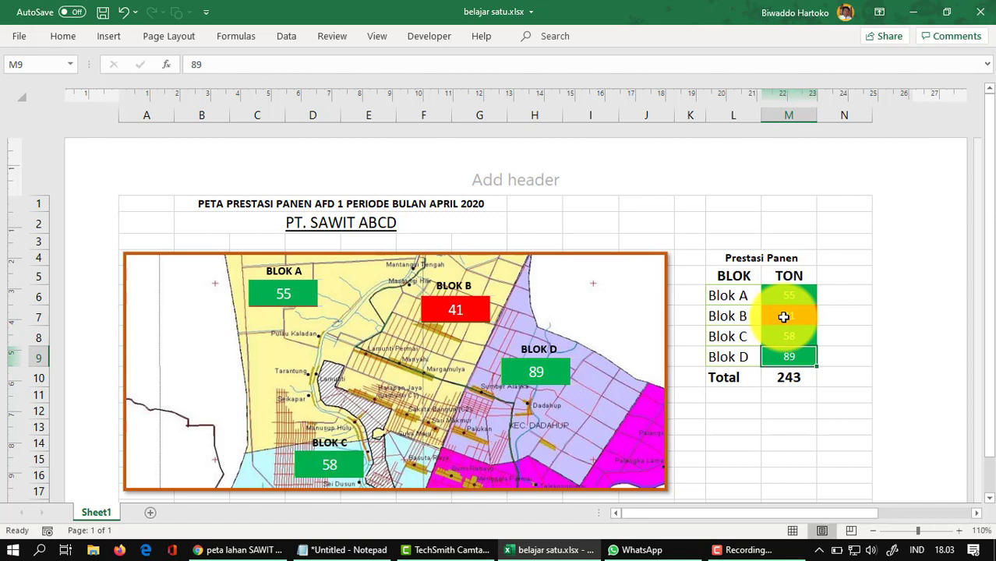
text(15)
key(Return)
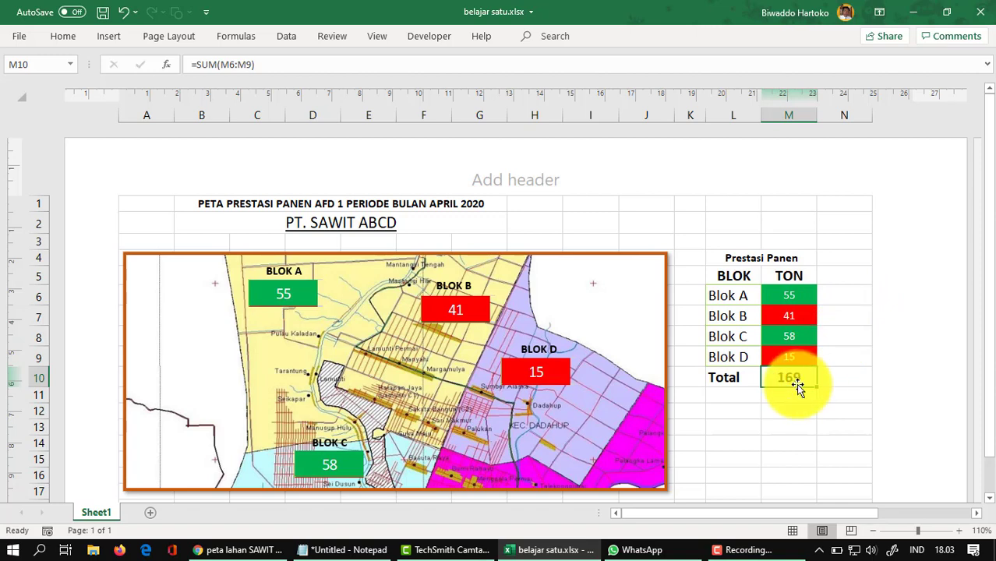
click(152, 512)
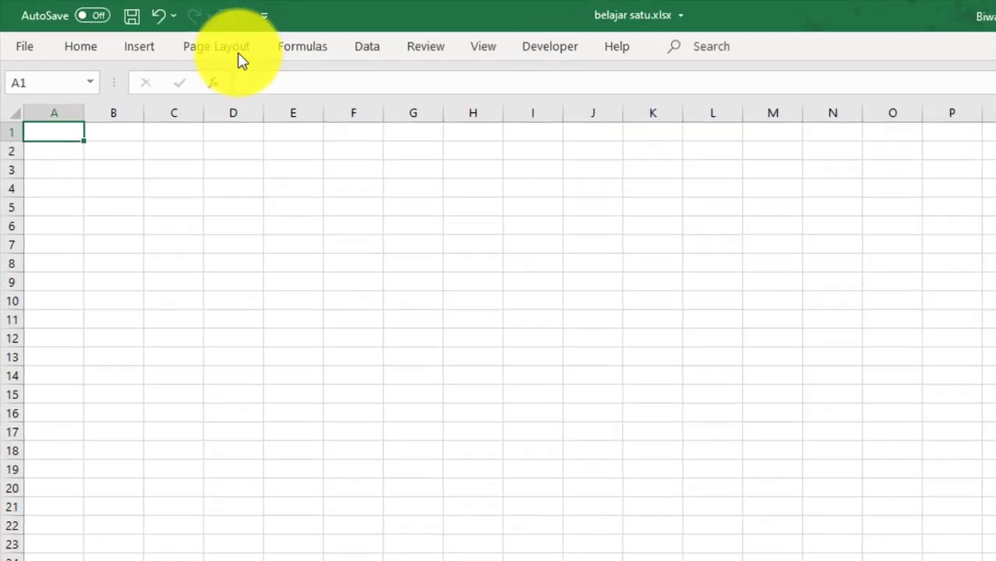
- Set Sheet2's page to A4 paper, landscape orientation and Narrow margins
click(184, 41)
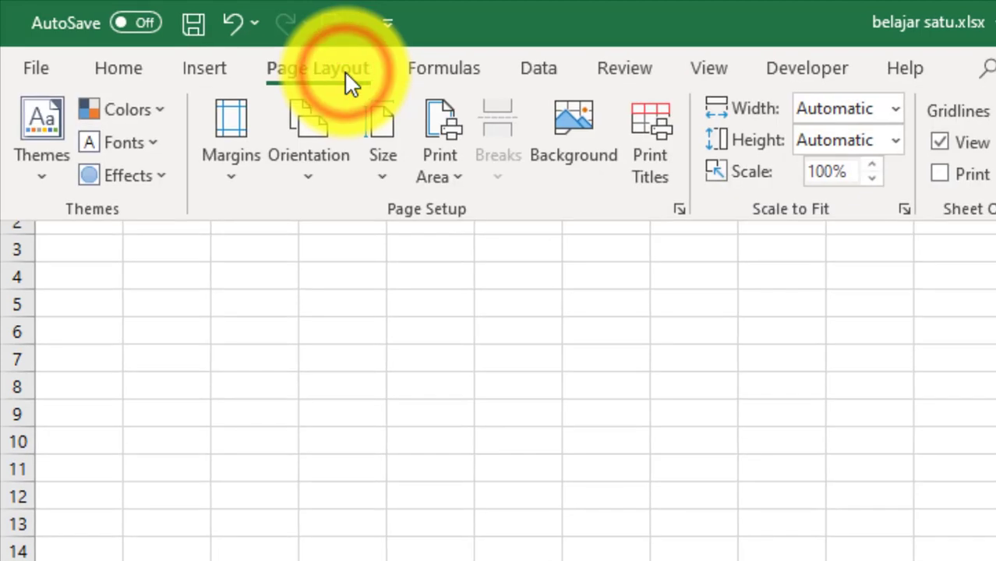
click(377, 168)
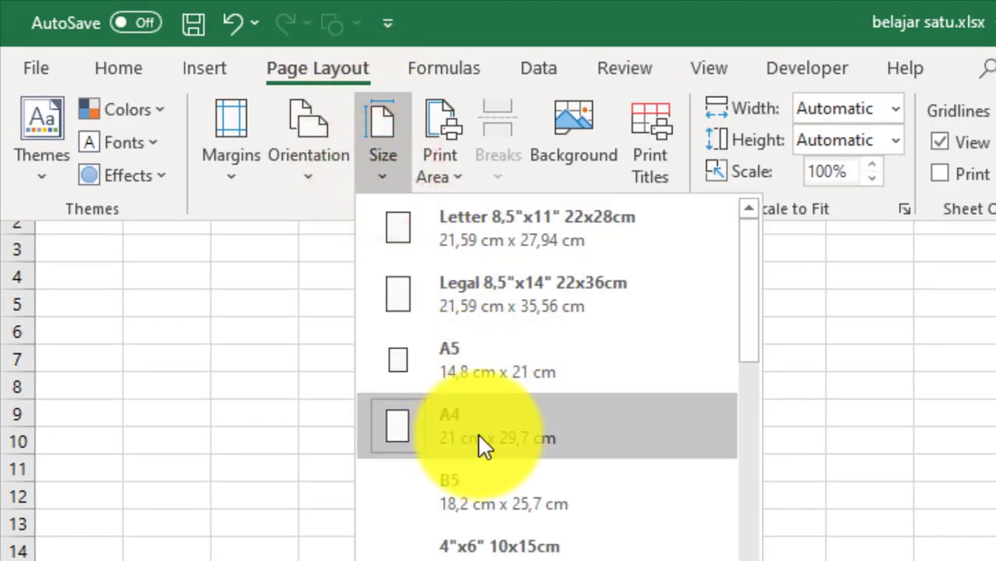
click(477, 433)
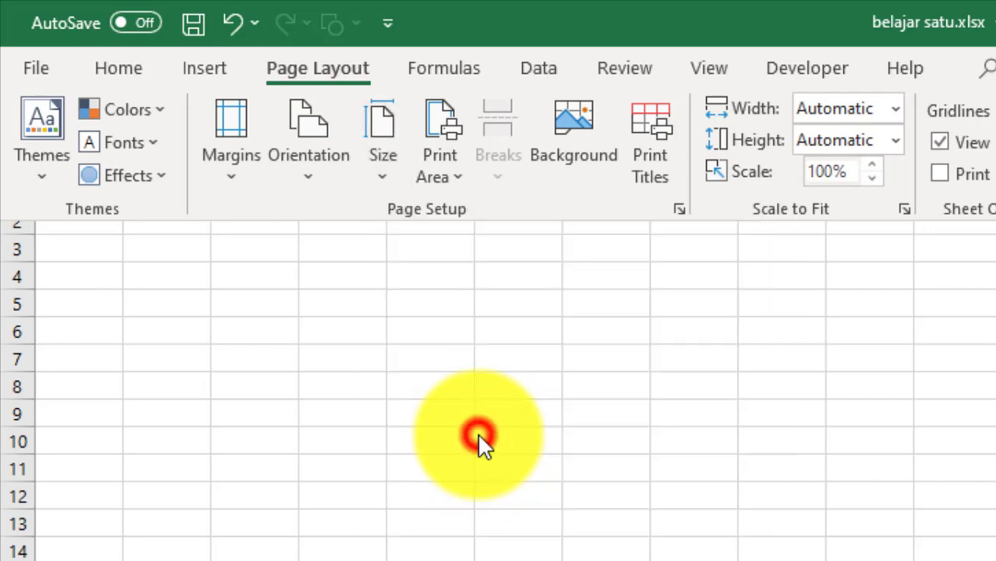
click(307, 187)
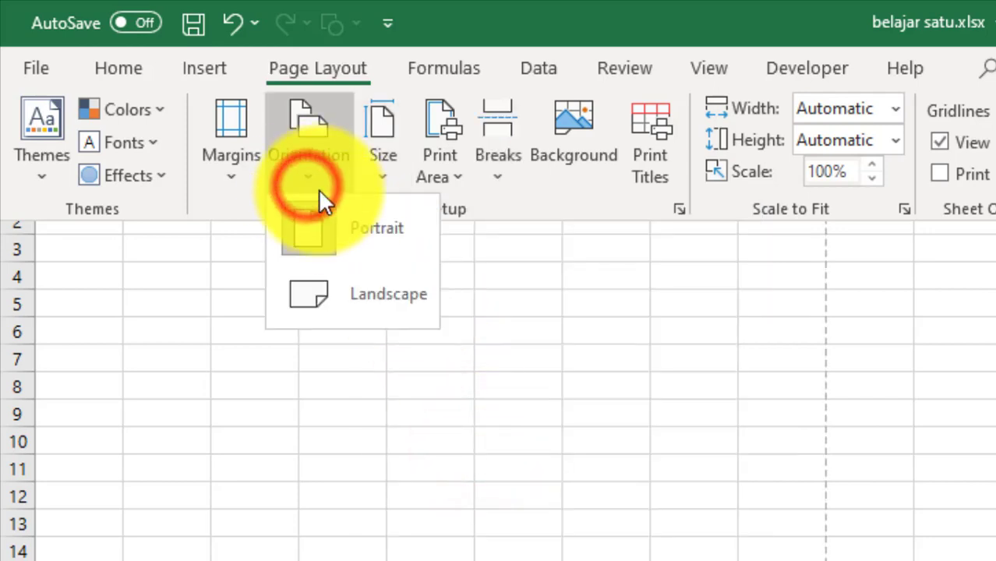
click(376, 291)
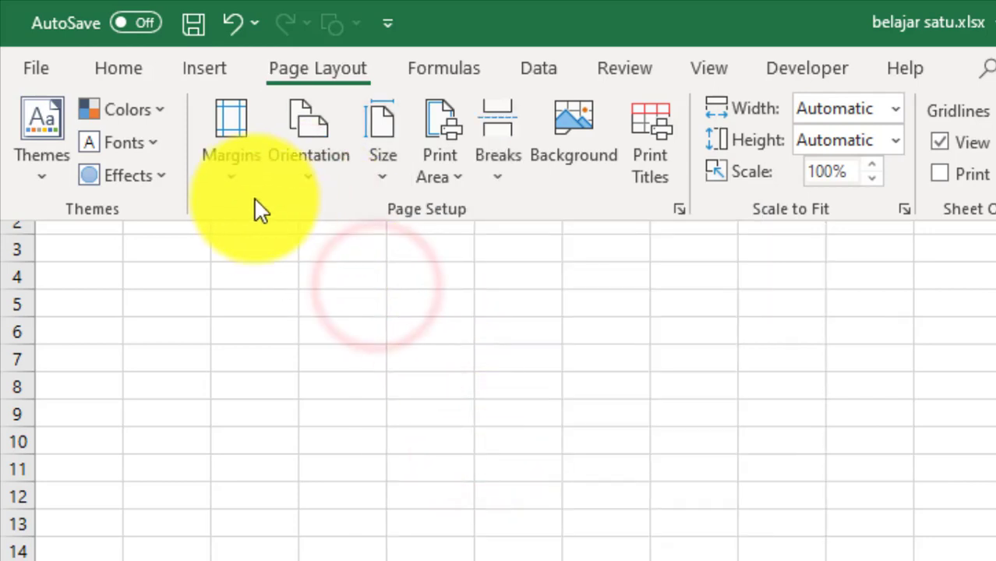
click(238, 178)
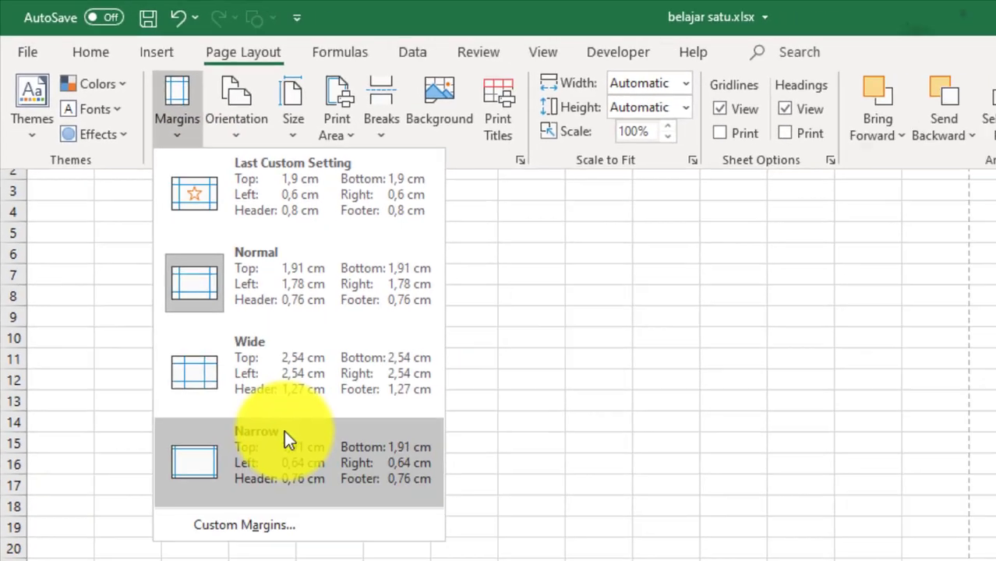
click(191, 307)
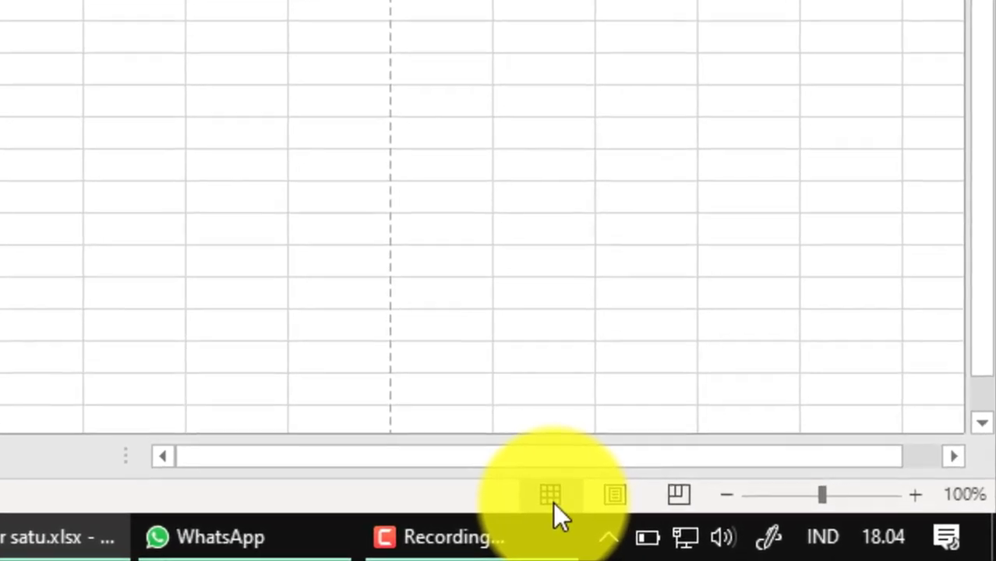
- Switch Sheet2 to Page Layout view and check that columns A to O fit the page
click(621, 497)
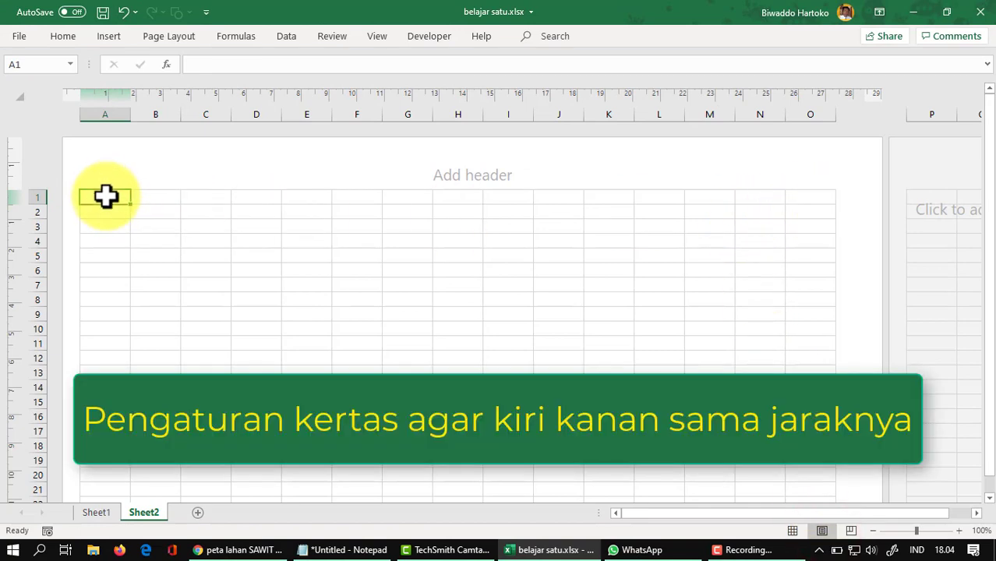
click(105, 195)
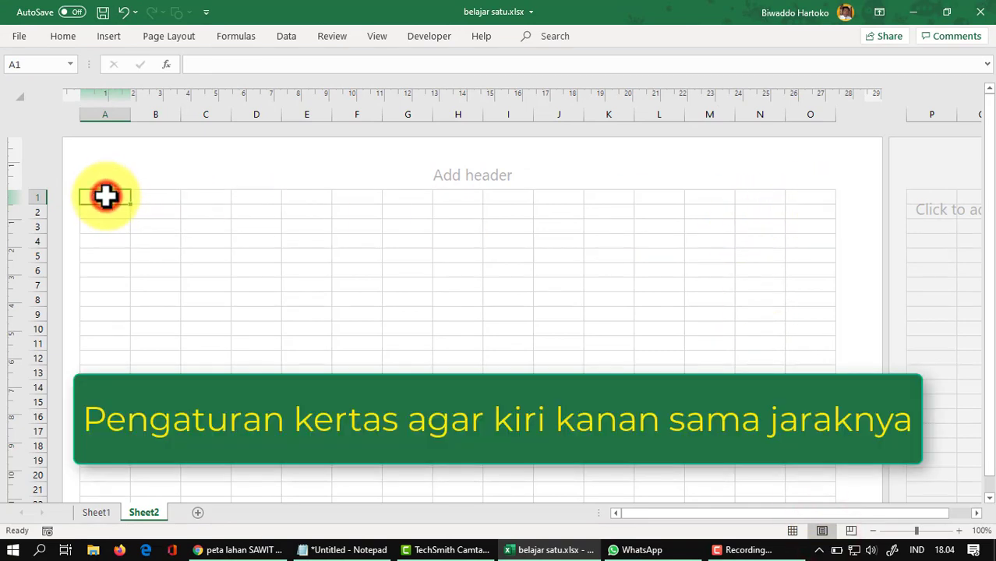
click(816, 200)
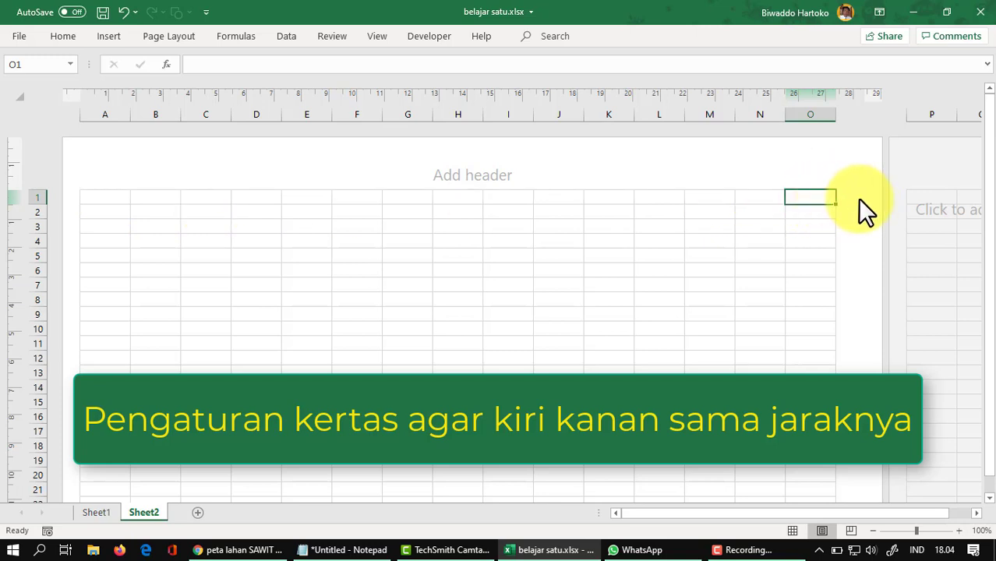
click(94, 198)
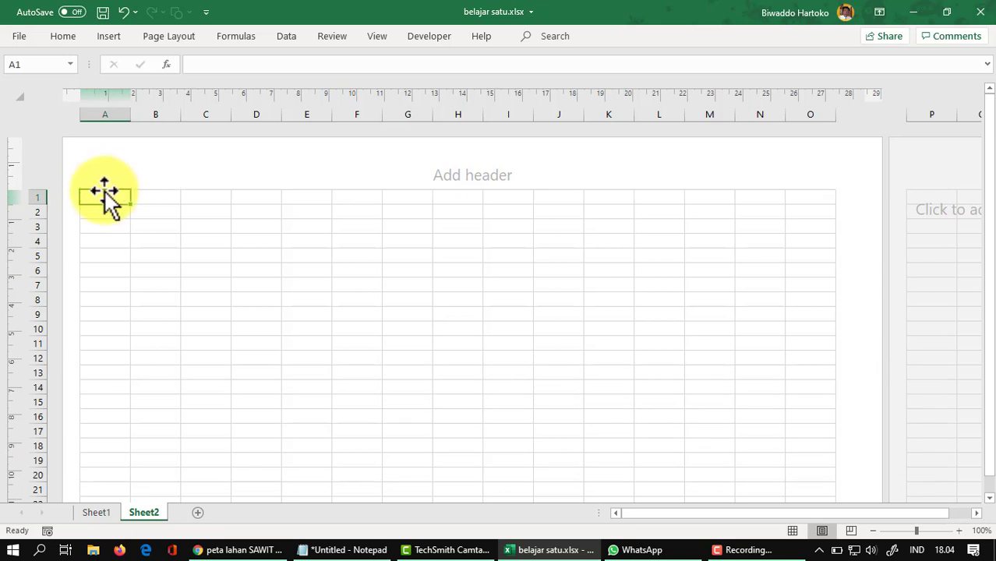
click(62, 37)
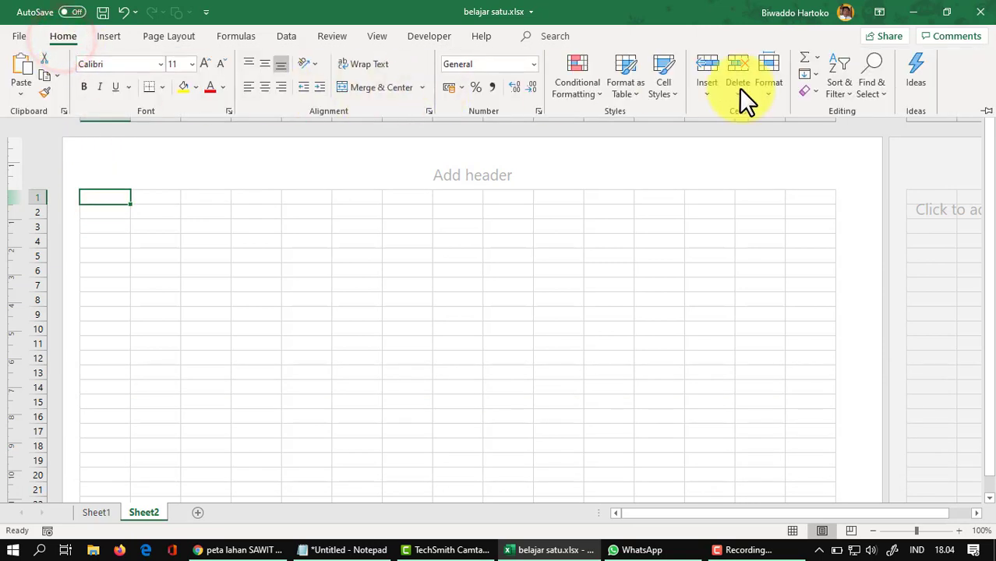
- Apply custom margins centring the page horizontally, giving 0.6 cm side margins
click(984, 113)
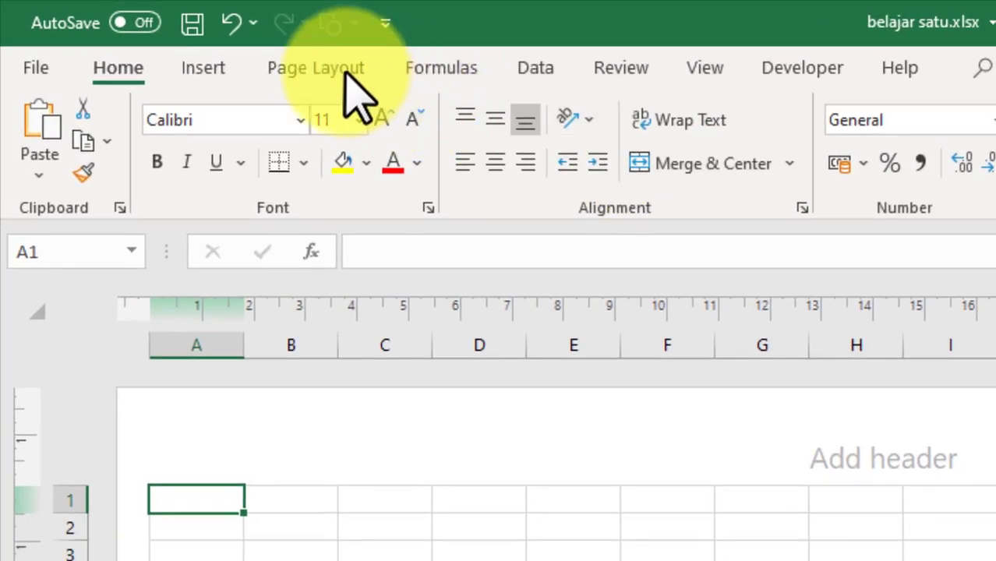
click(336, 70)
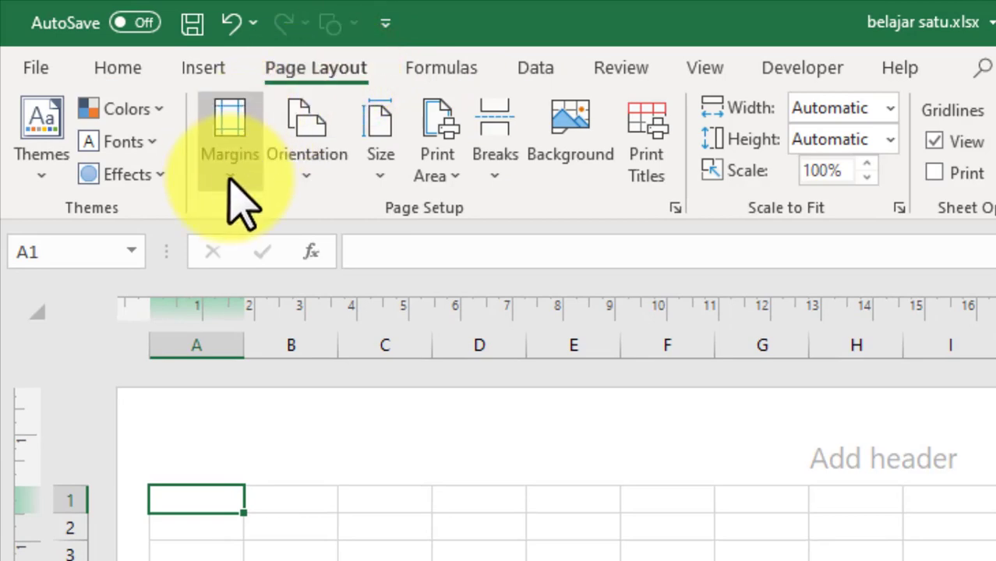
click(230, 168)
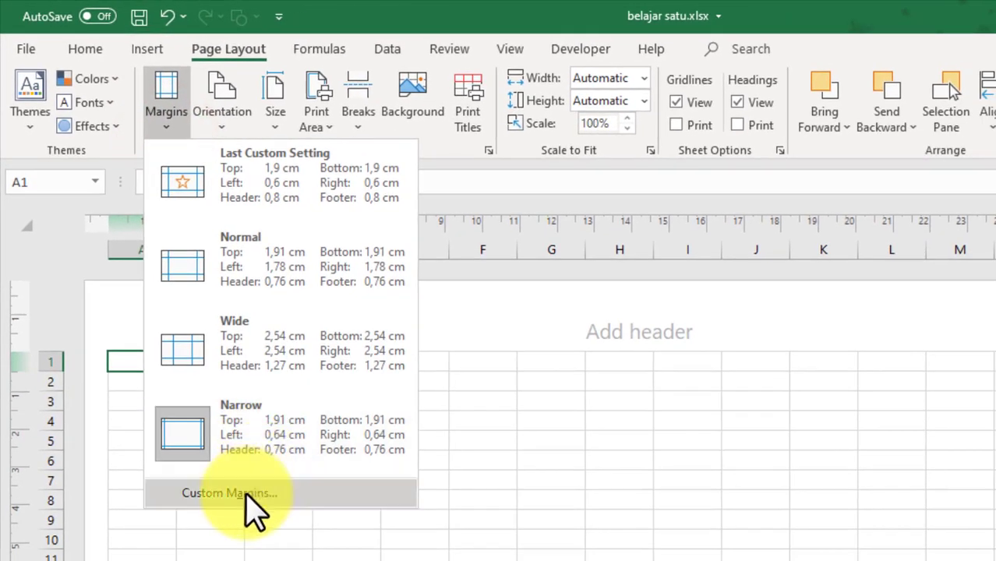
click(245, 493)
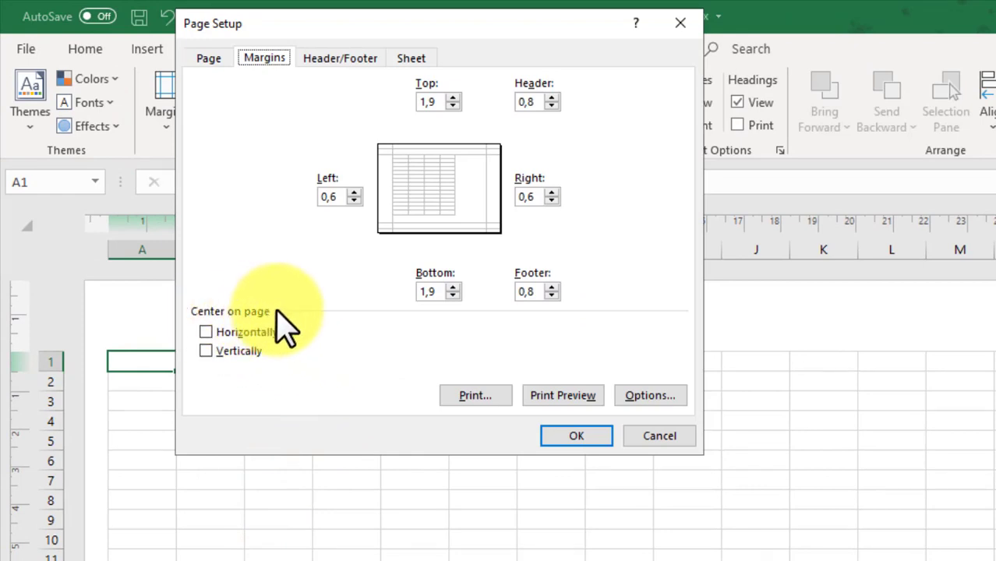
click(205, 332)
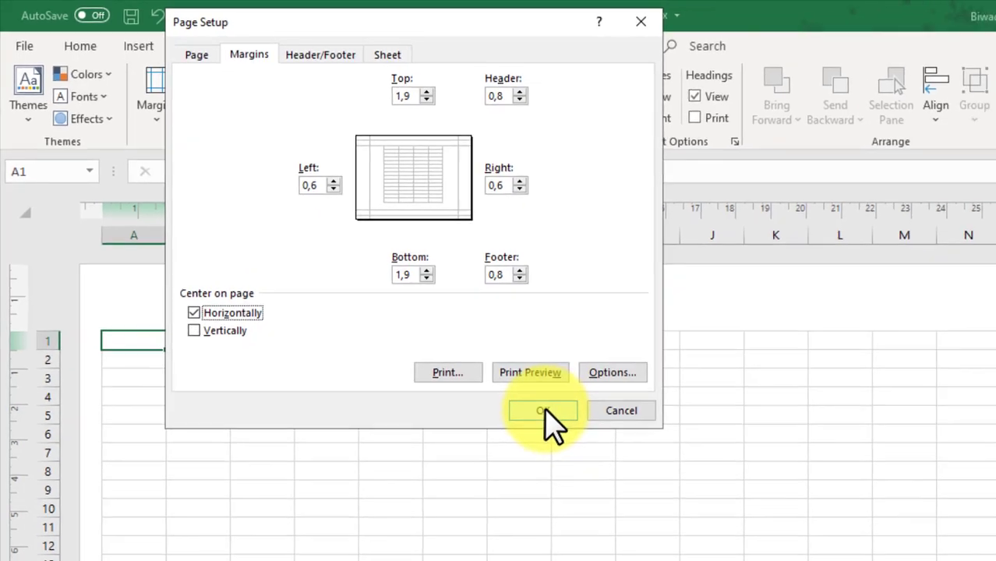
click(577, 435)
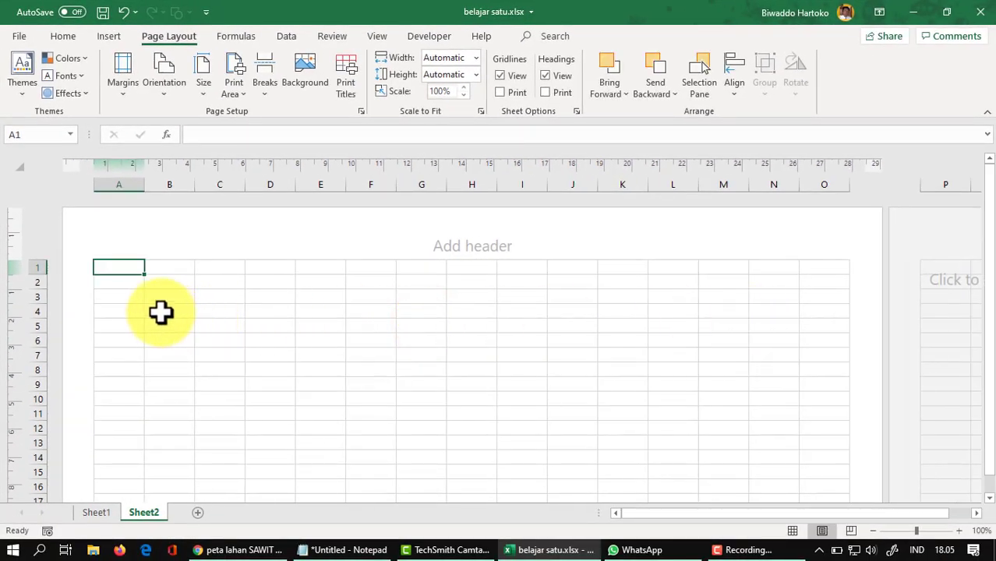
click(826, 270)
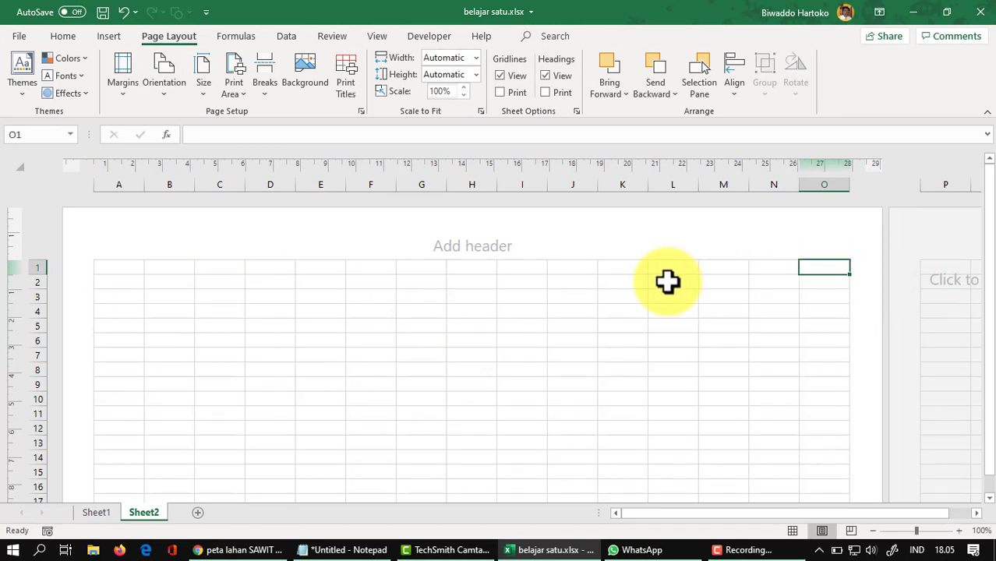
- Enter 'judul' in A1 and 'nama perusahaan' in A2
click(115, 268)
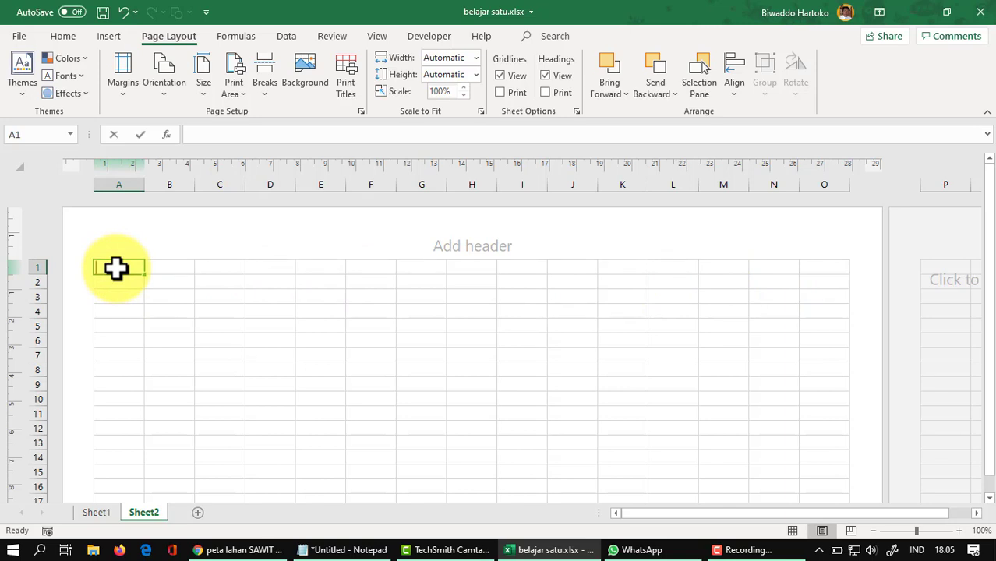
text(judul)
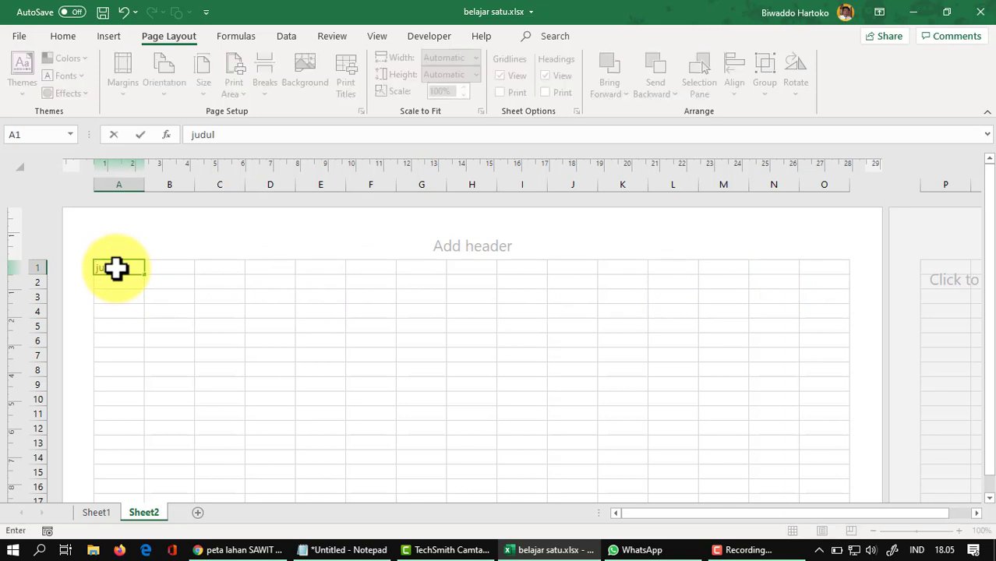
key(Return)
text(nama perusahaan)
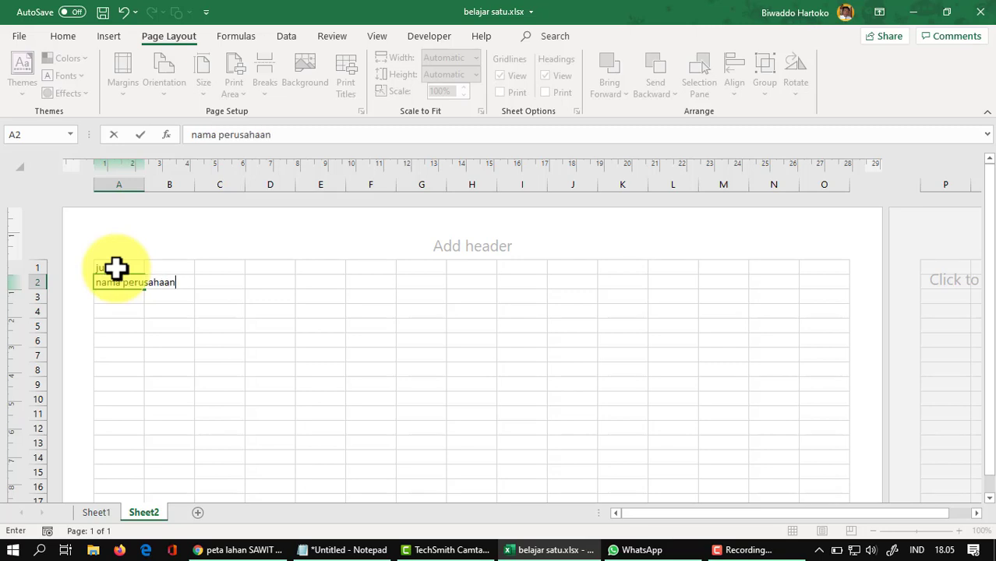
key(Return)
key(Return)
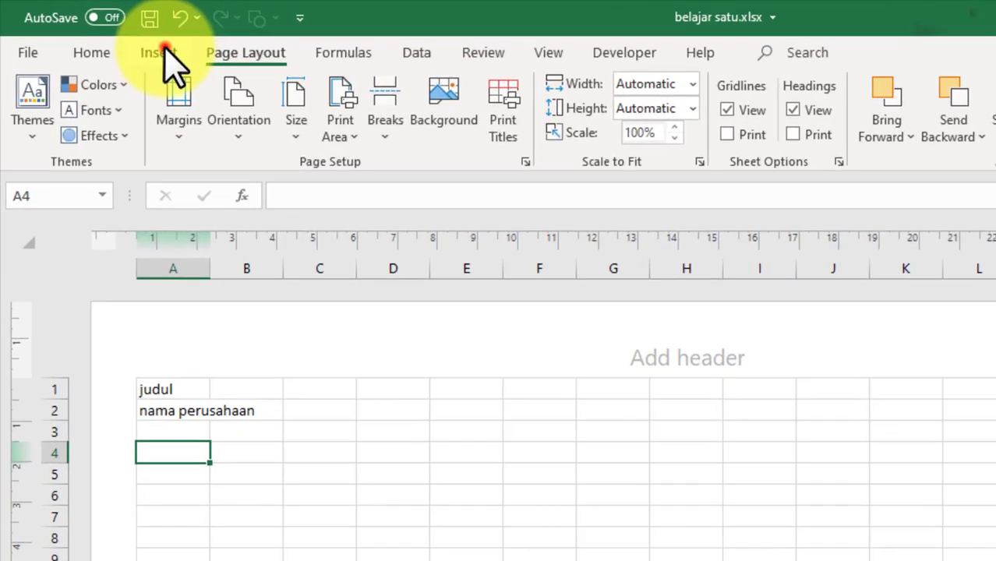
- Insert an online map picture found by searching 'maps' below the title rows
click(110, 35)
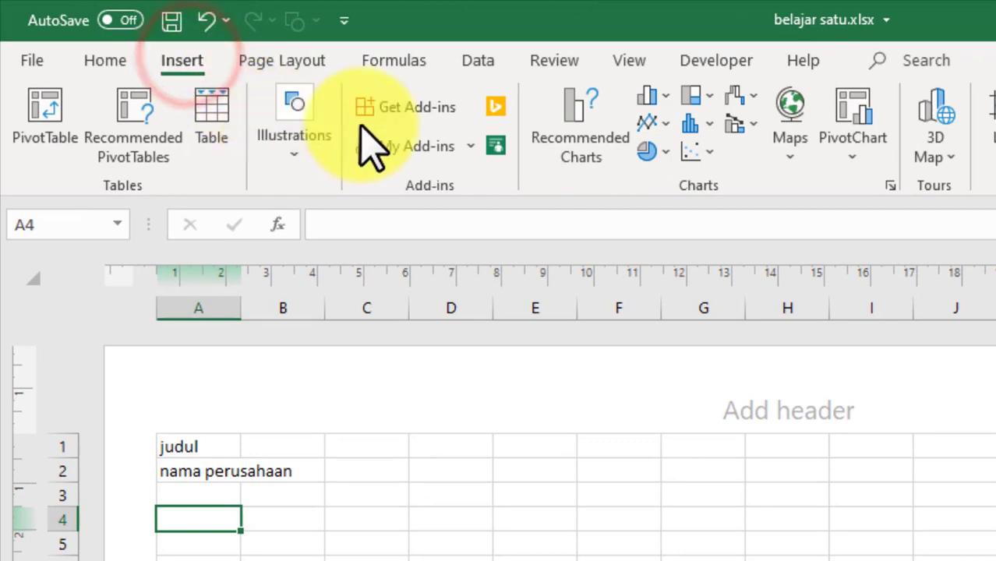
click(287, 184)
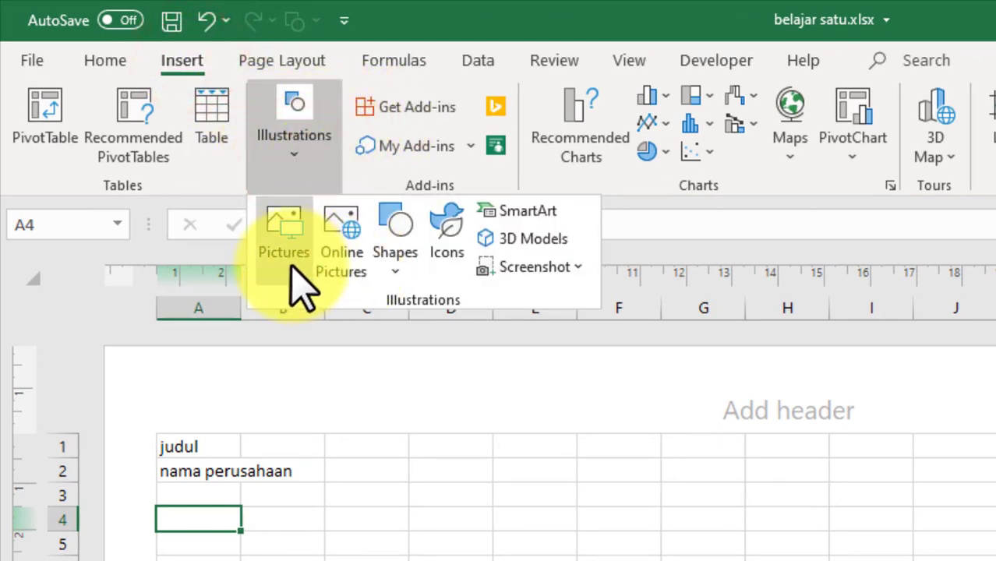
click(355, 254)
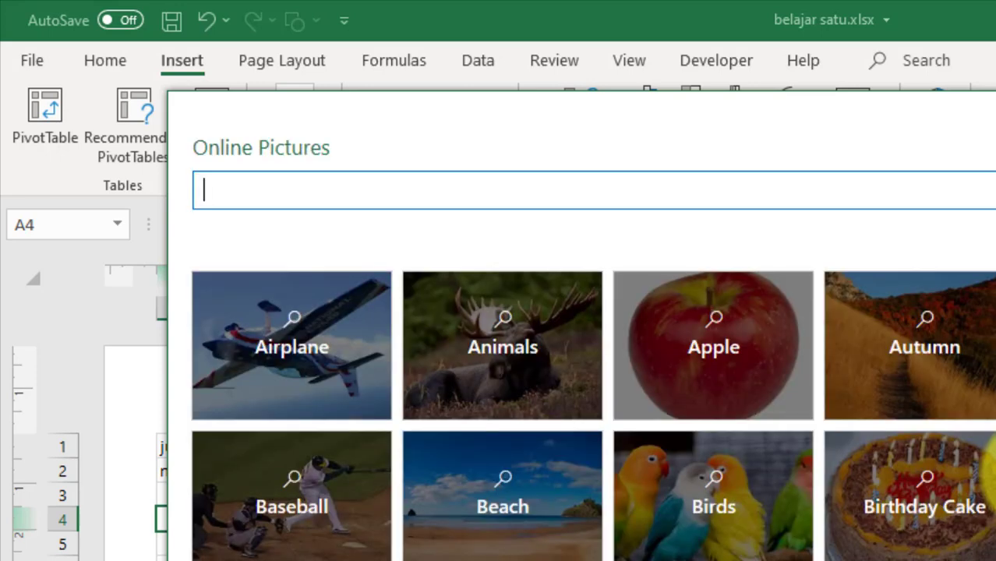
click(305, 194)
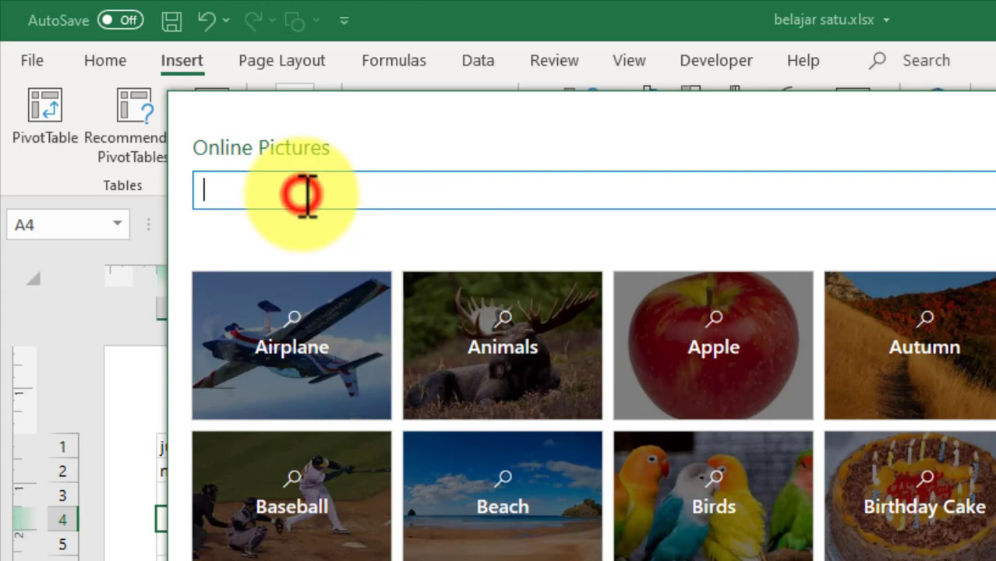
text(maps)
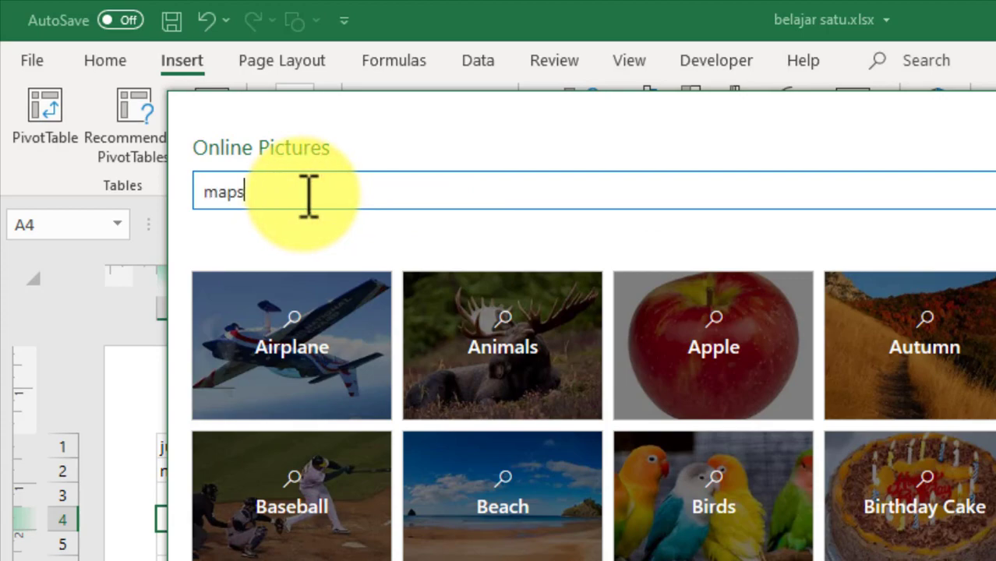
key(Return)
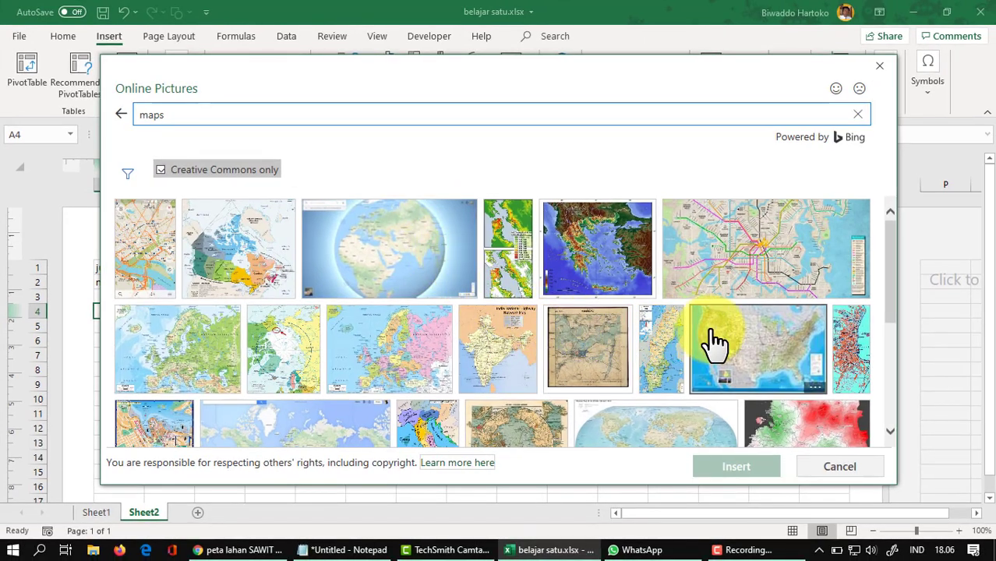
scroll(702, 343, down, 1)
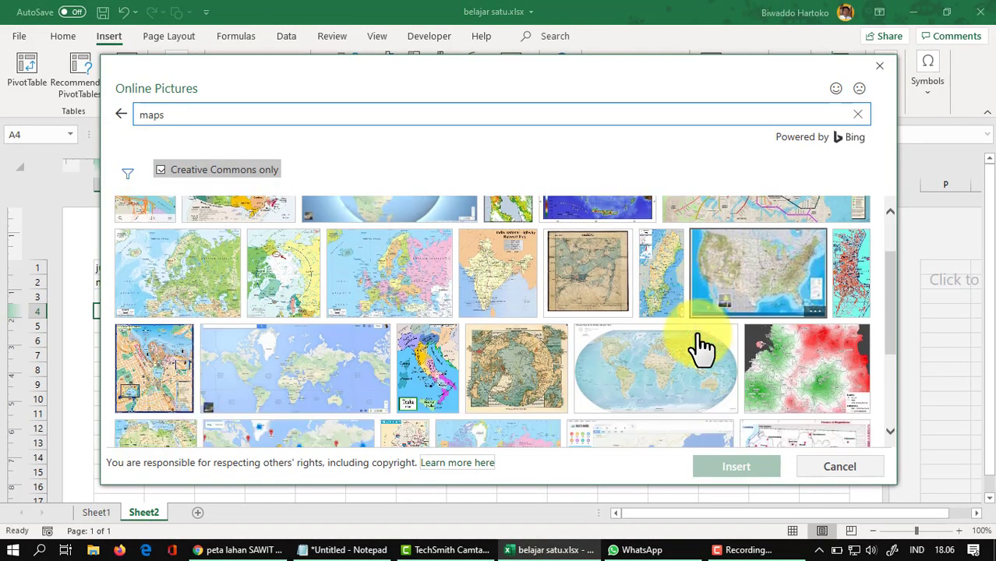
scroll(699, 345, down, 1)
scroll(696, 347, down, 2)
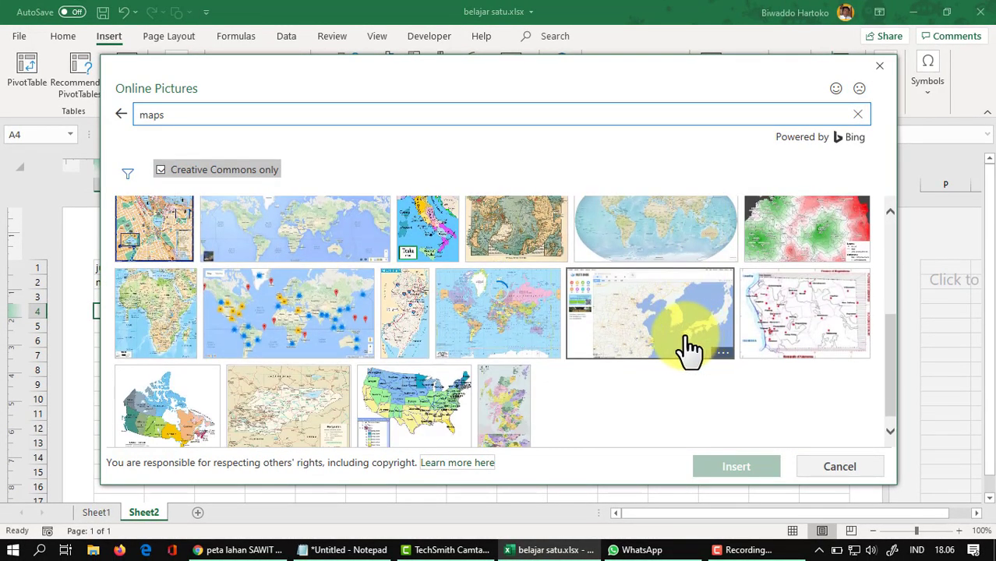
click(828, 311)
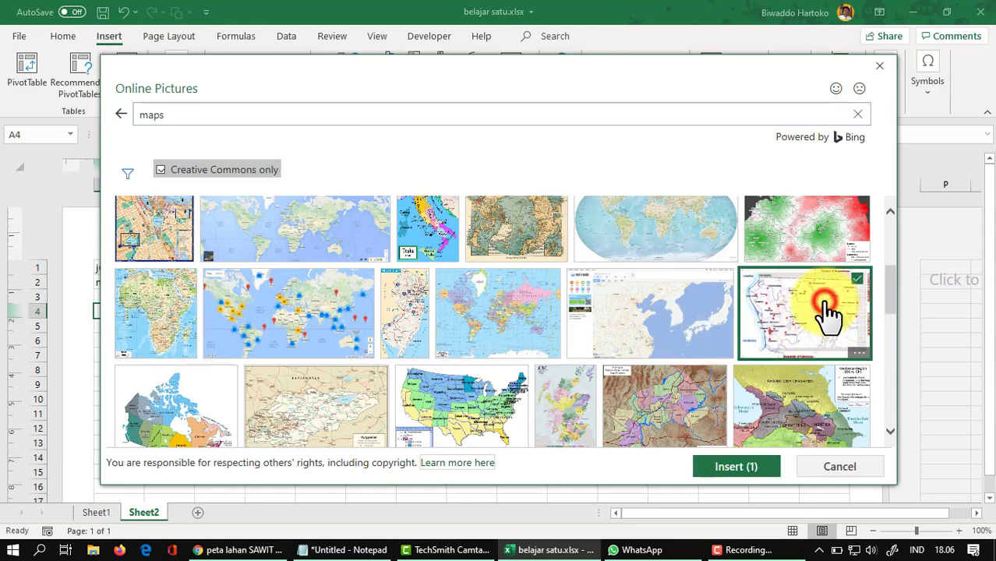
click(739, 466)
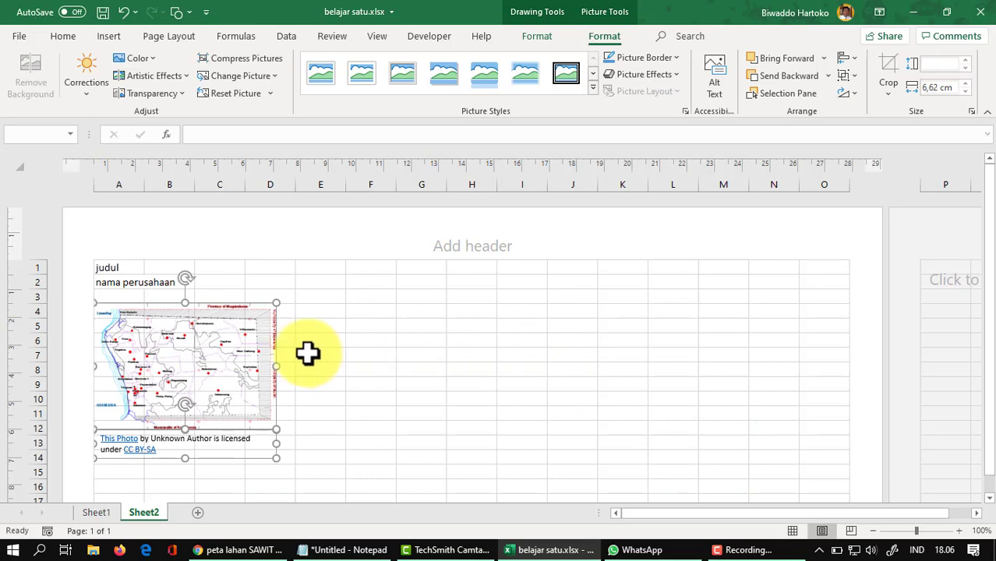
- Enlarge the map picture to span about columns A to J, down to row 26
click(219, 361)
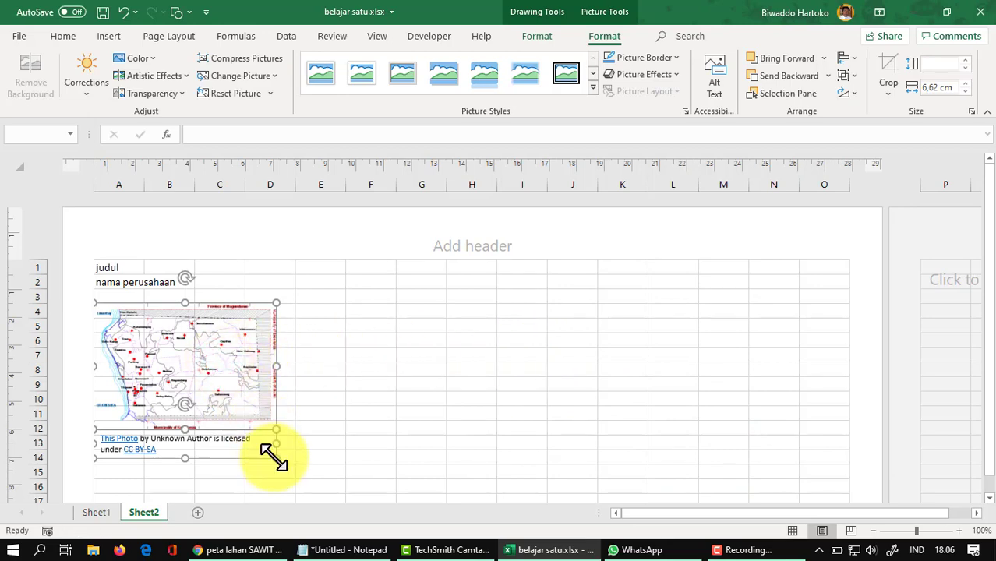
mouse_move(275, 459)
mouse_down()
mouse_move(371, 519)
mouse_move(468, 538)
mouse_up()
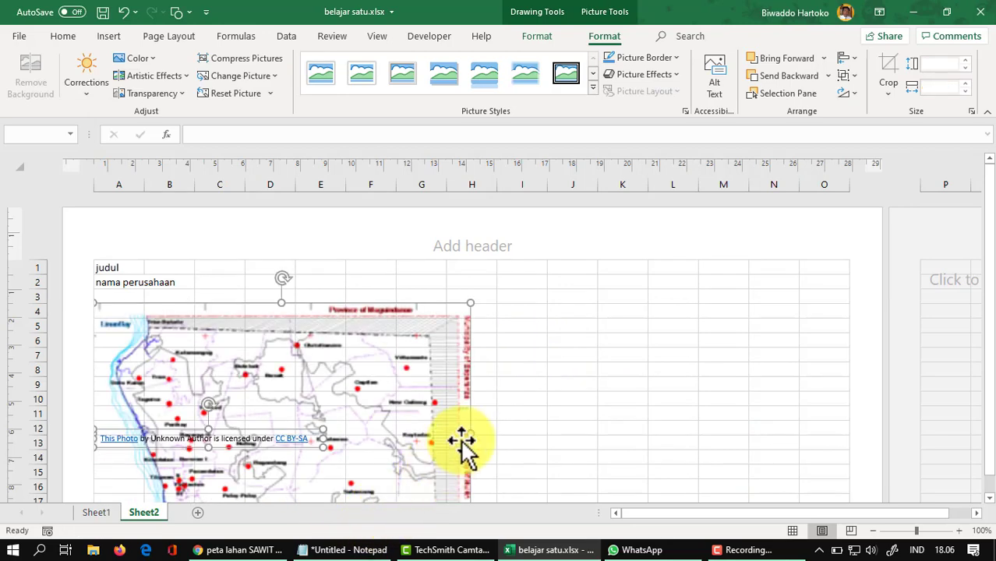
scroll(460, 400, down, 3)
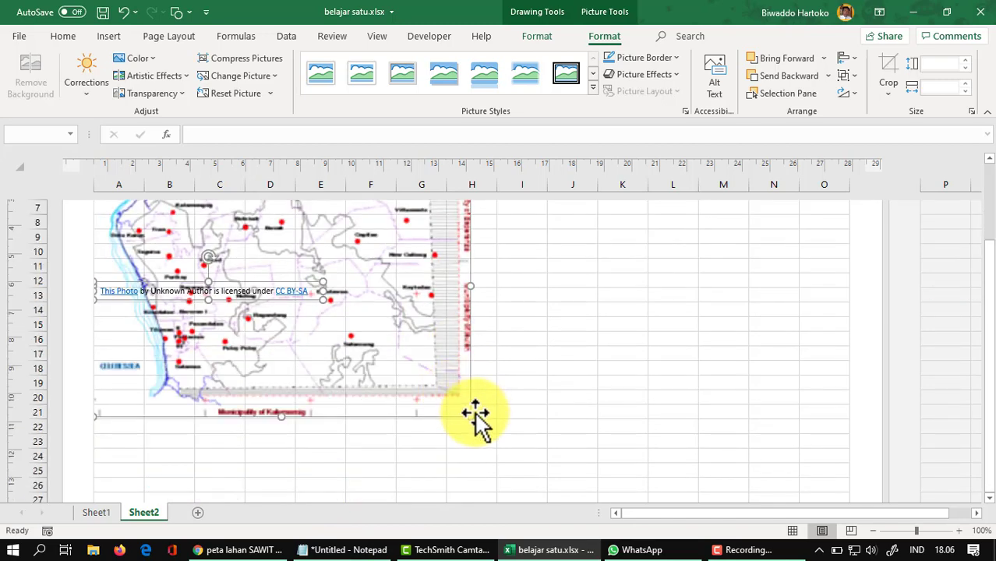
drag(470, 417, 568, 491)
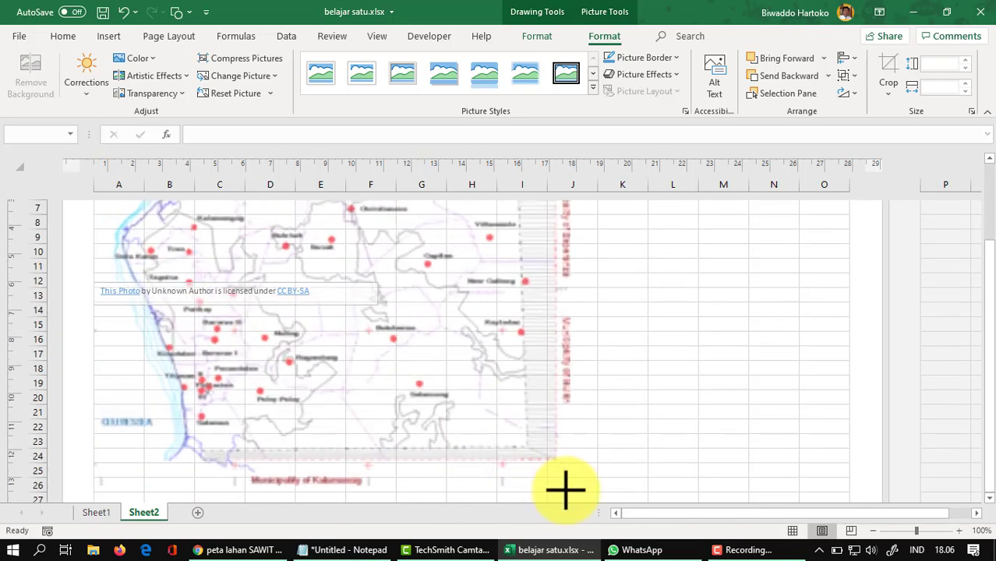
scroll(646, 389, up, 3)
click(645, 362)
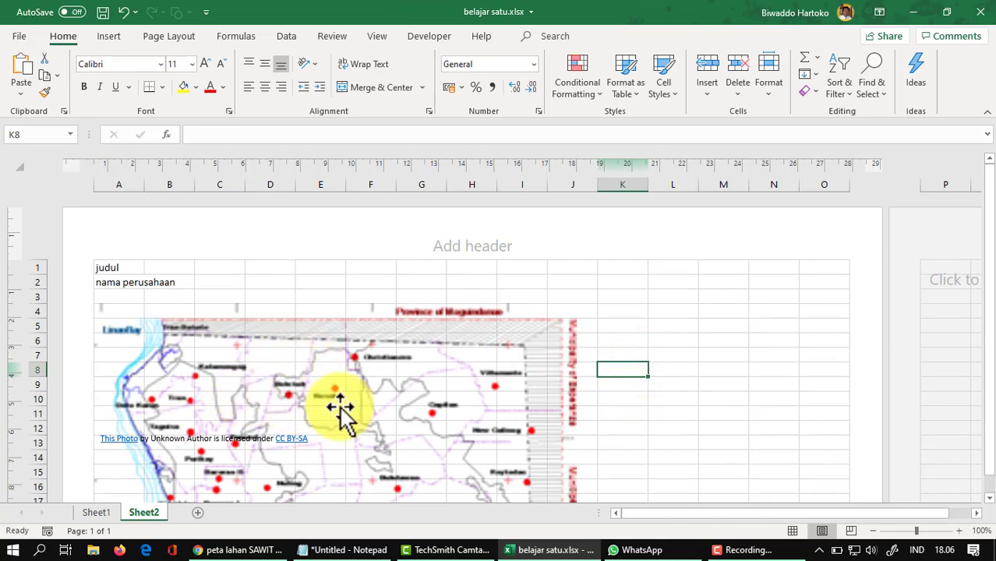
- Enter block labels A, B, C and D in K5:K8 beside the map
click(638, 327)
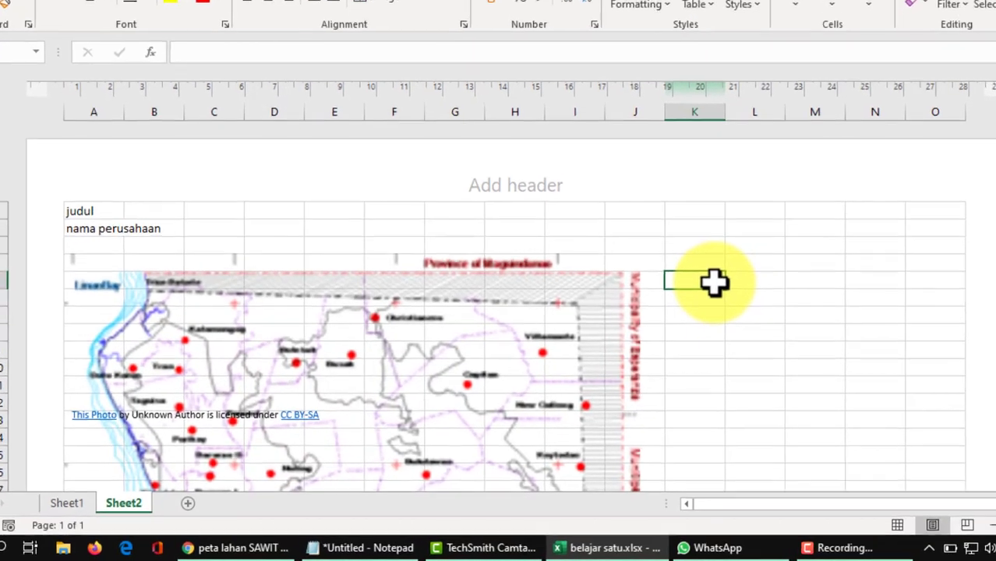
text(A)
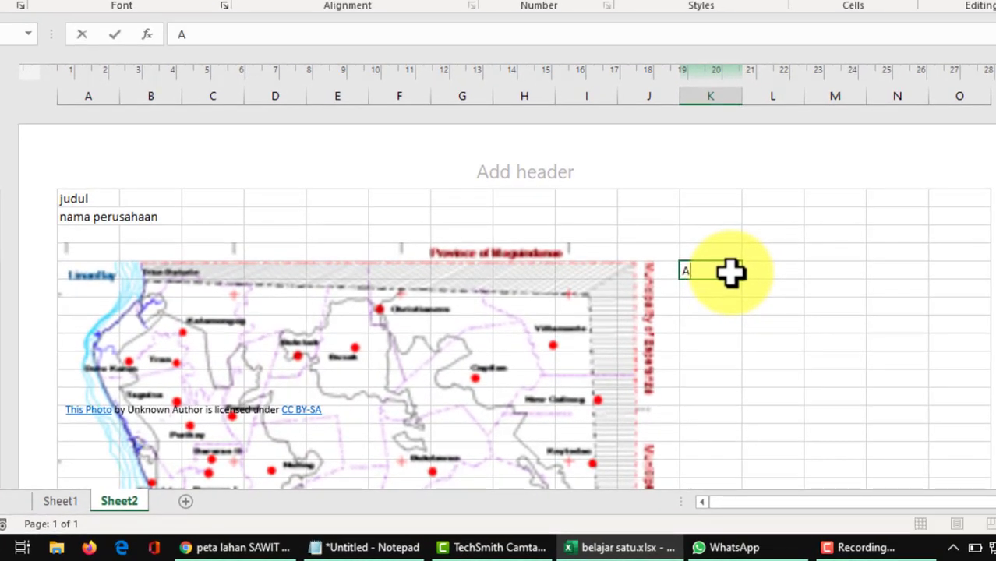
key(Return)
text(B)
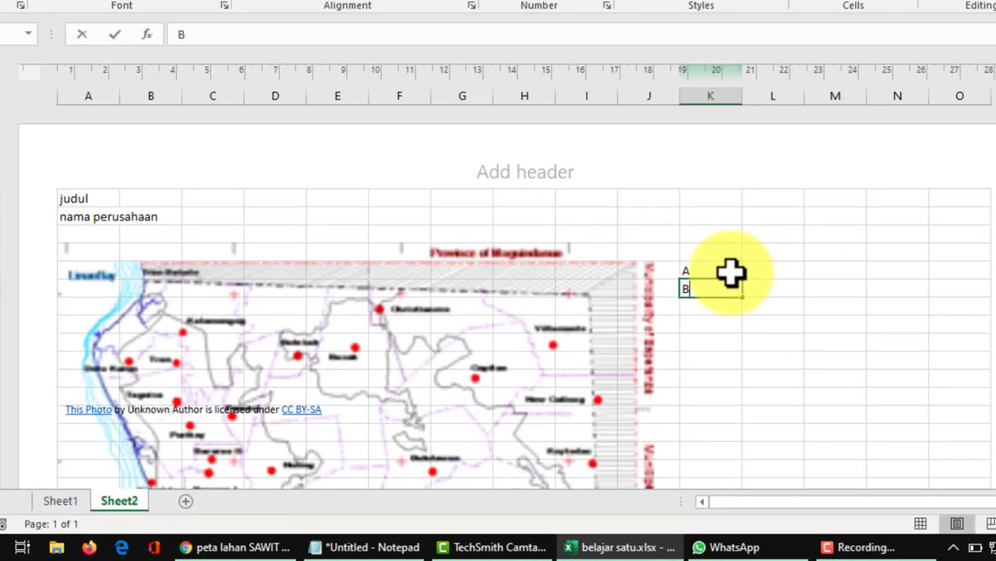
key(Return)
text(C)
key(Return)
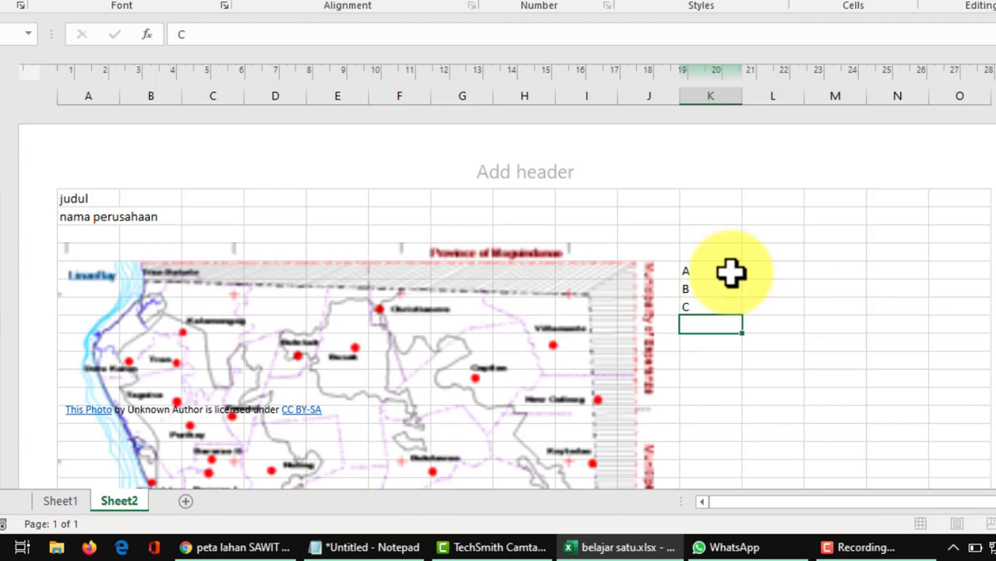
text(D)
key(Return)
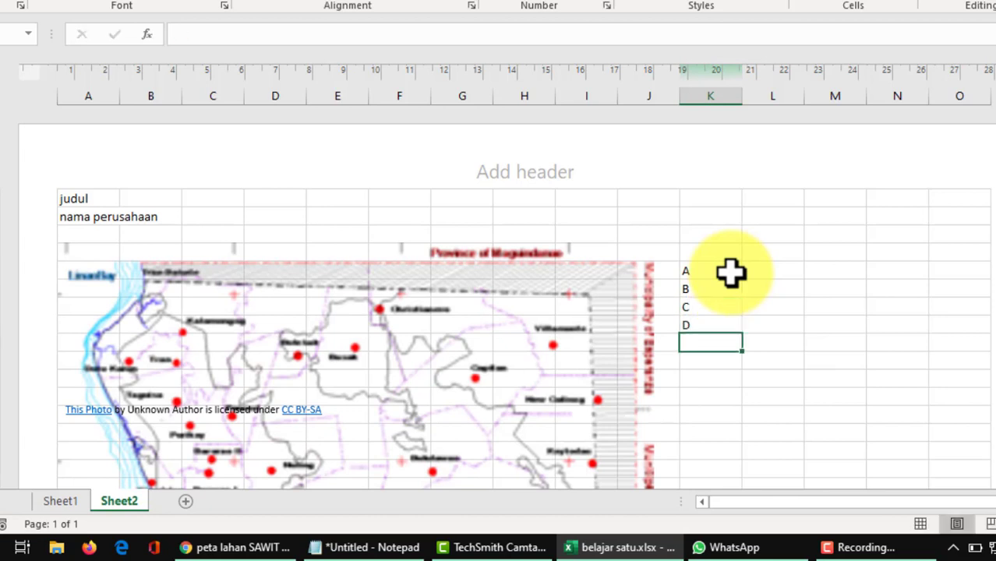
- Add headings BLOK in K4 and PROD in L4, then select the empty PROD cells L5:L8
click(768, 271)
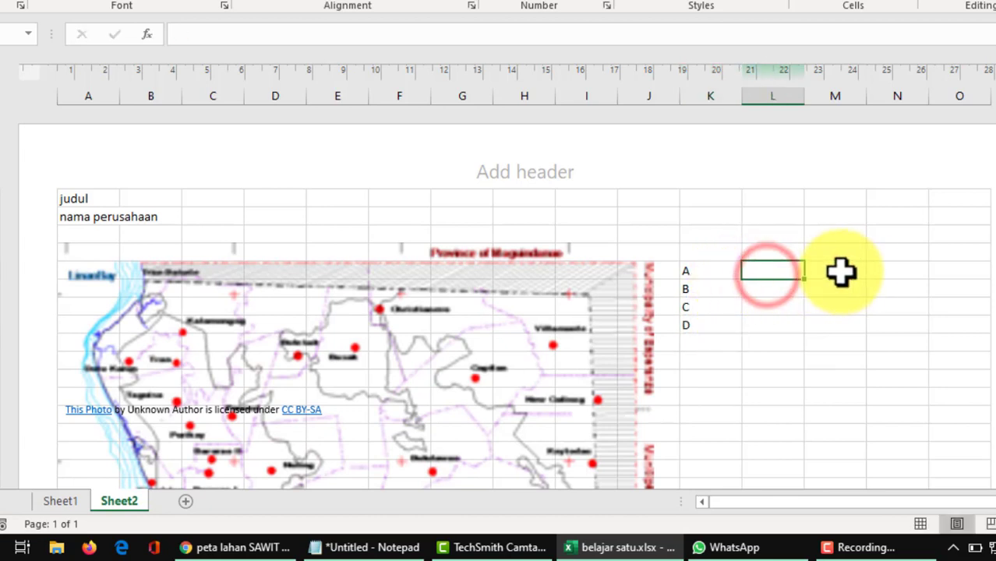
click(789, 215)
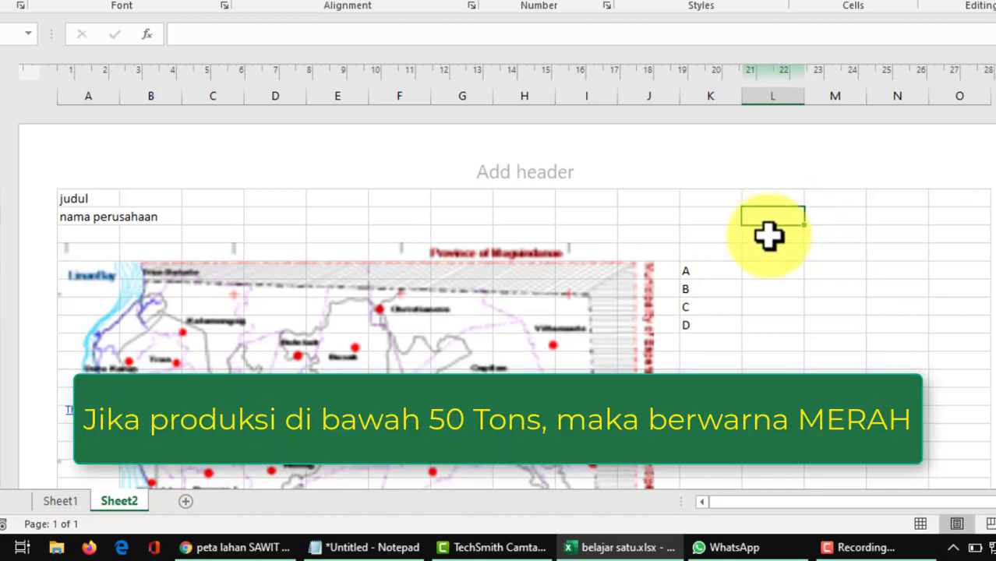
click(708, 253)
text(BLOK)
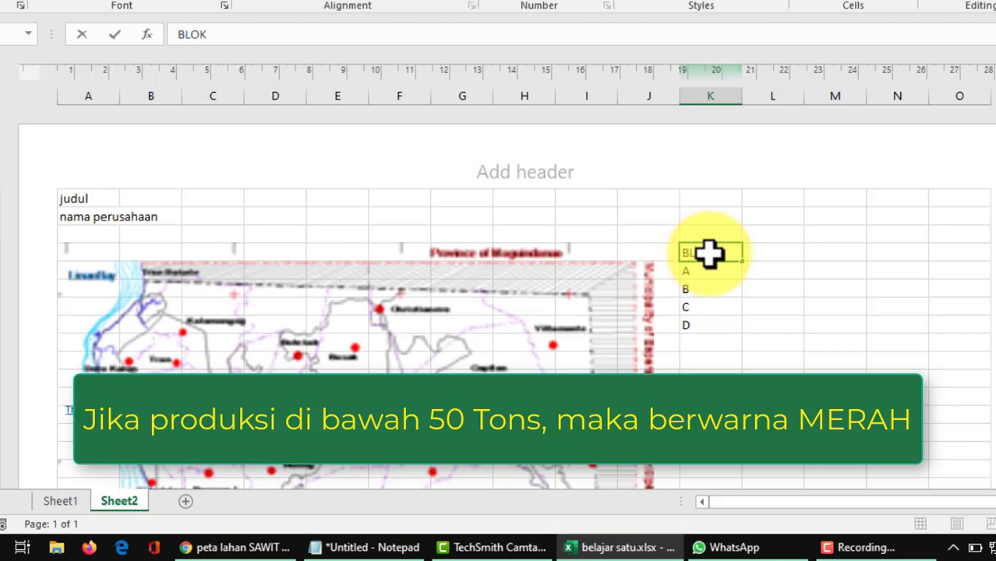
key(Tab)
text(PR)
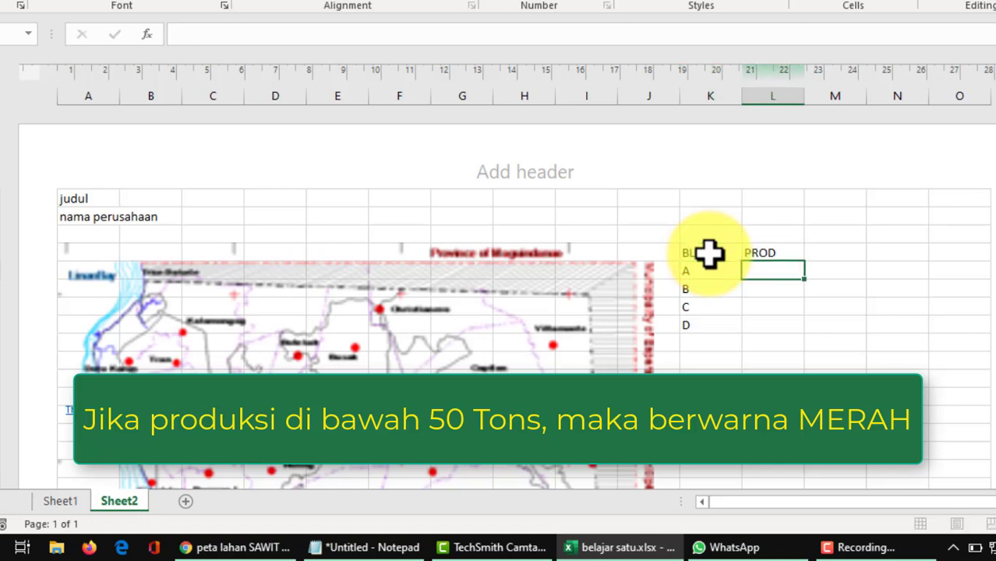
click(795, 269)
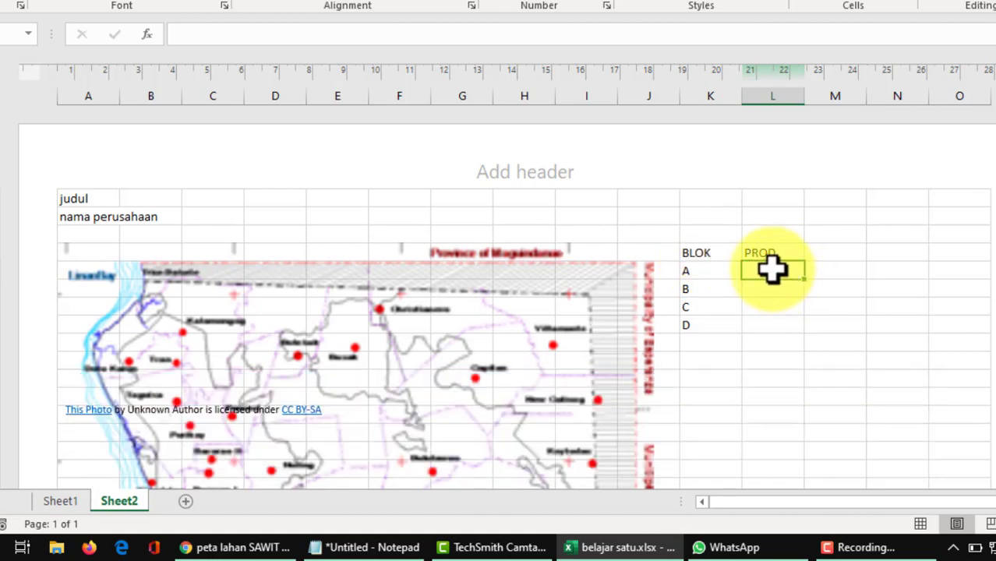
drag(772, 269, 771, 327)
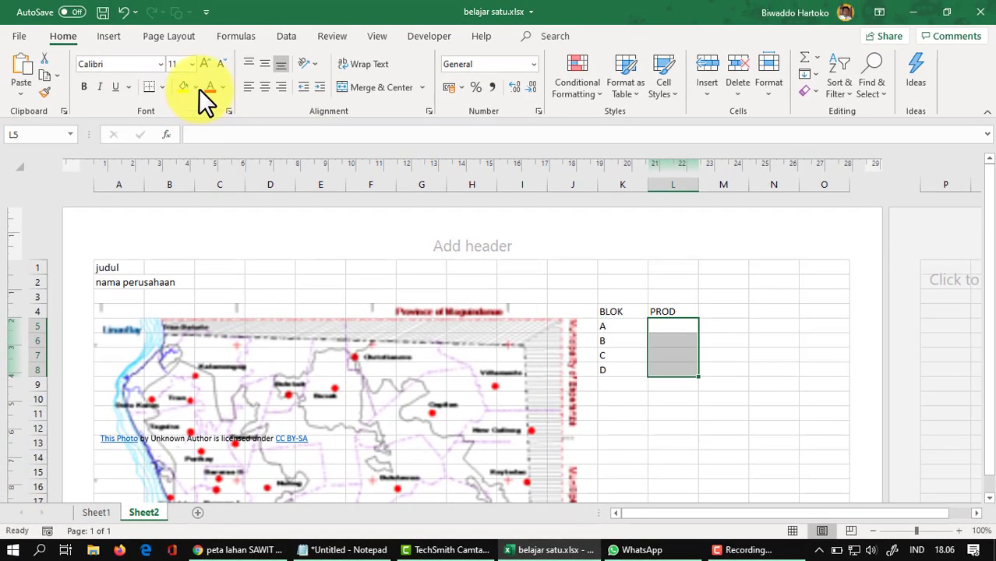
- Fill the PROD cells green and enter 89, 45, 62 and 58 for blocks A–D
click(197, 87)
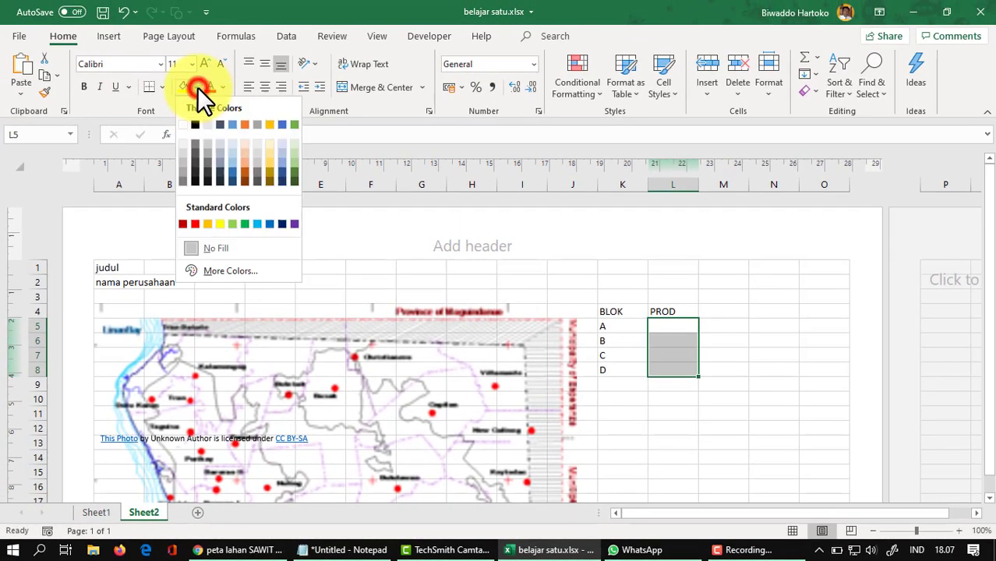
click(244, 224)
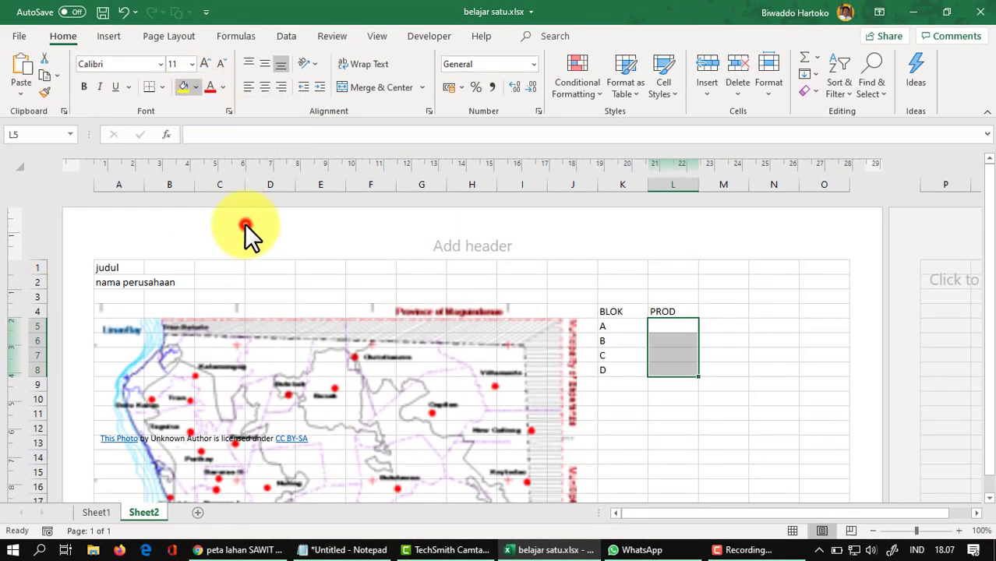
click(677, 327)
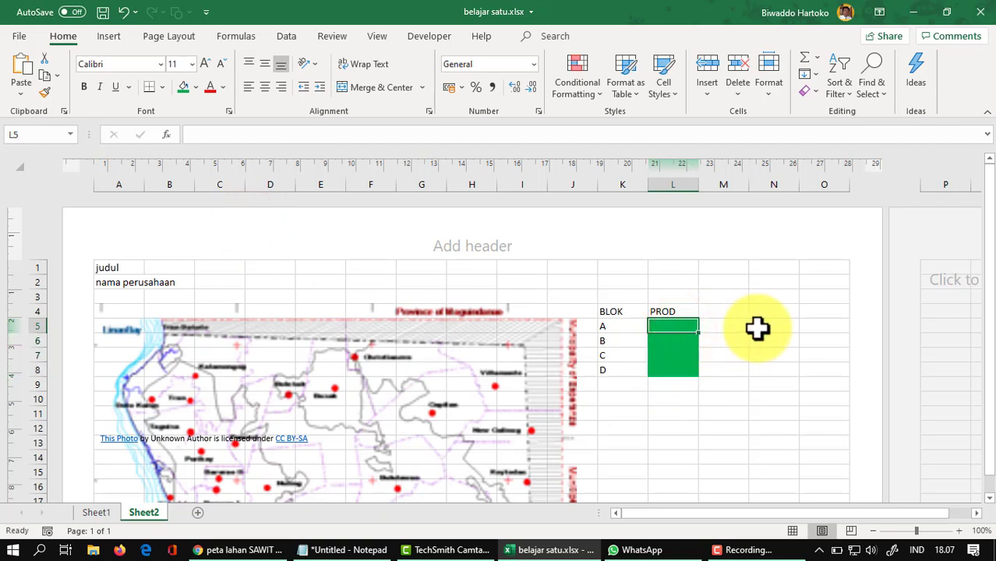
text(89)
key(Return)
text(45)
key(Return)
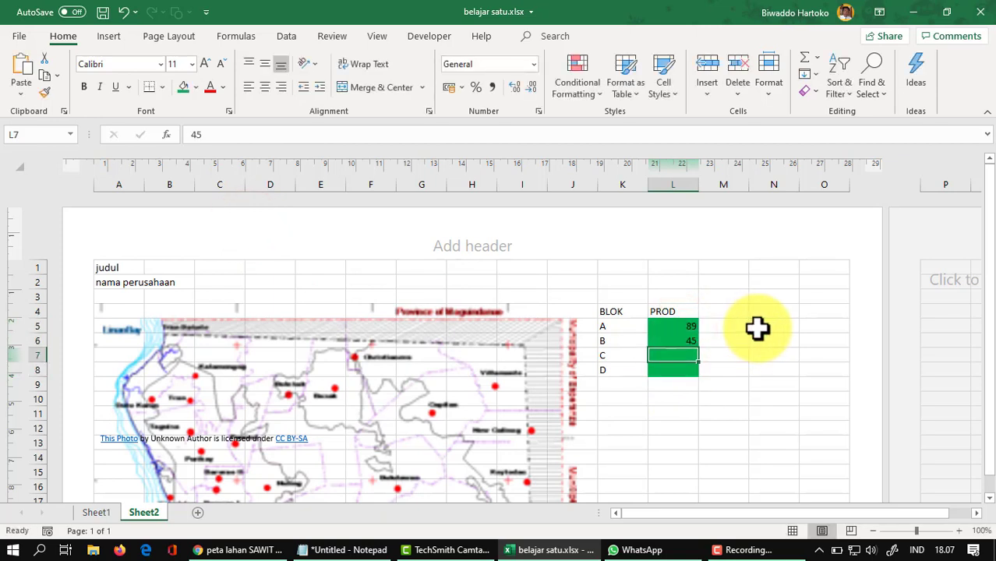
text(62)
key(Return)
text(58)
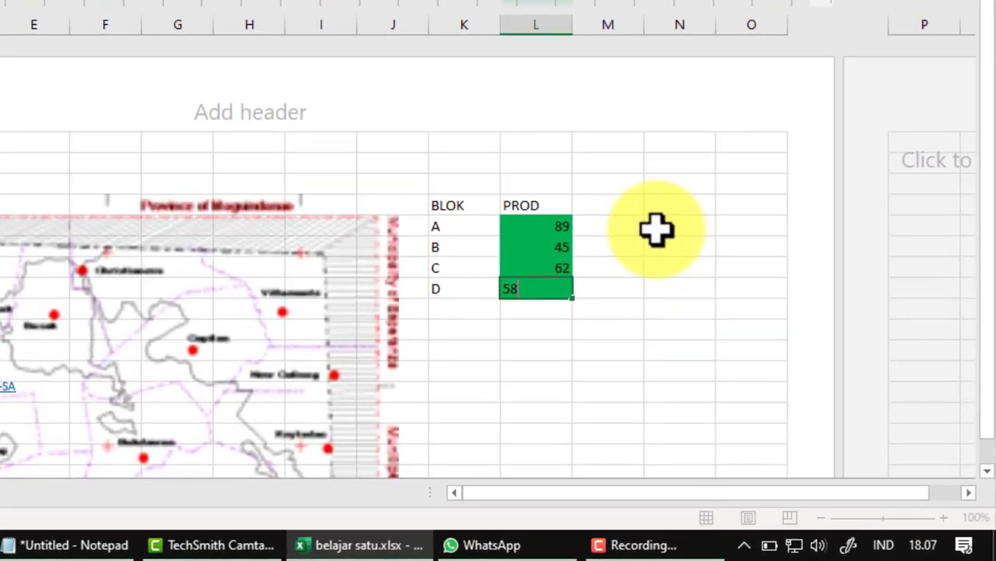
key(Return)
- Centre the PROD values vertically and horizontally and make their font white
drag(531, 203, 527, 269)
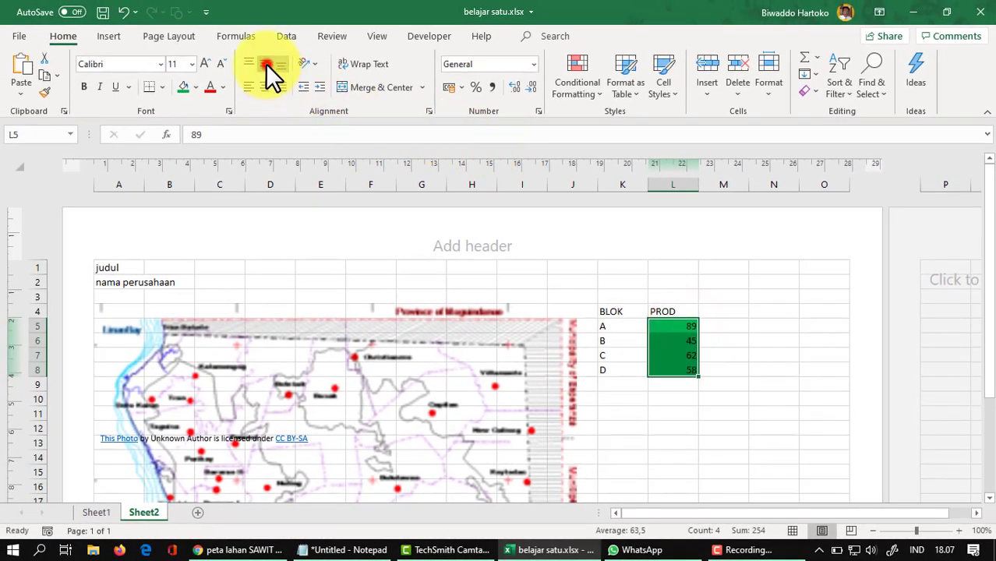
click(265, 64)
click(265, 87)
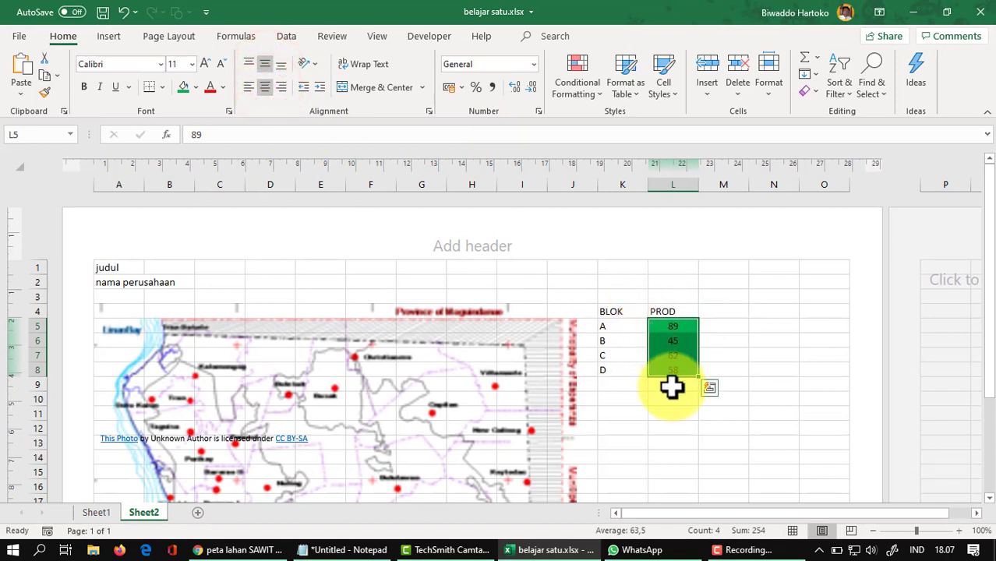
click(674, 325)
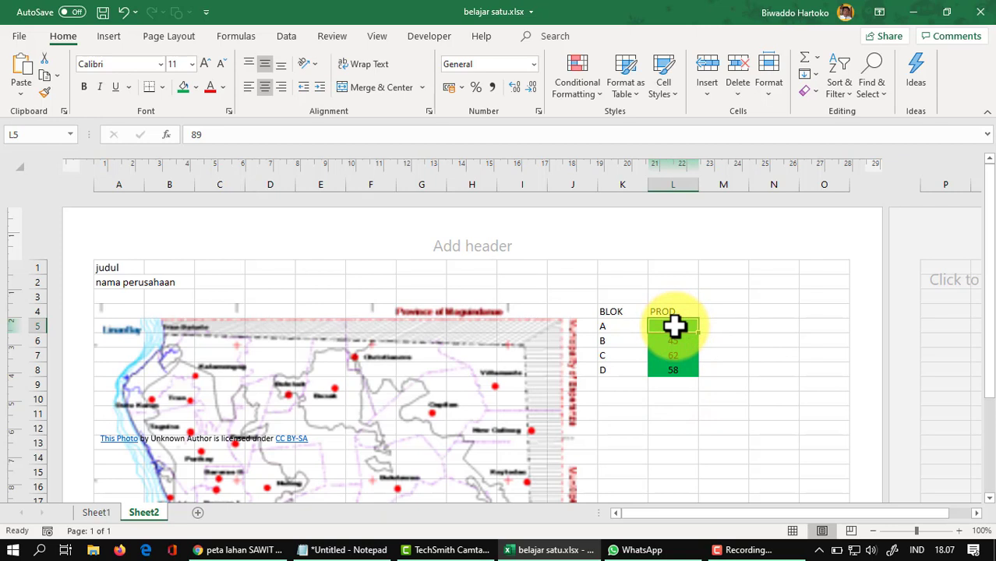
drag(674, 326, 673, 370)
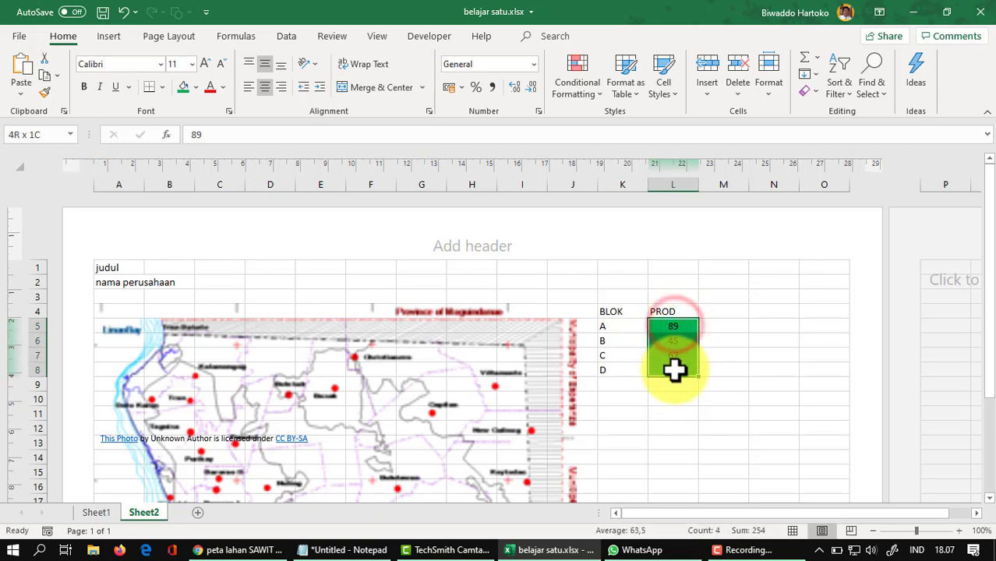
click(224, 85)
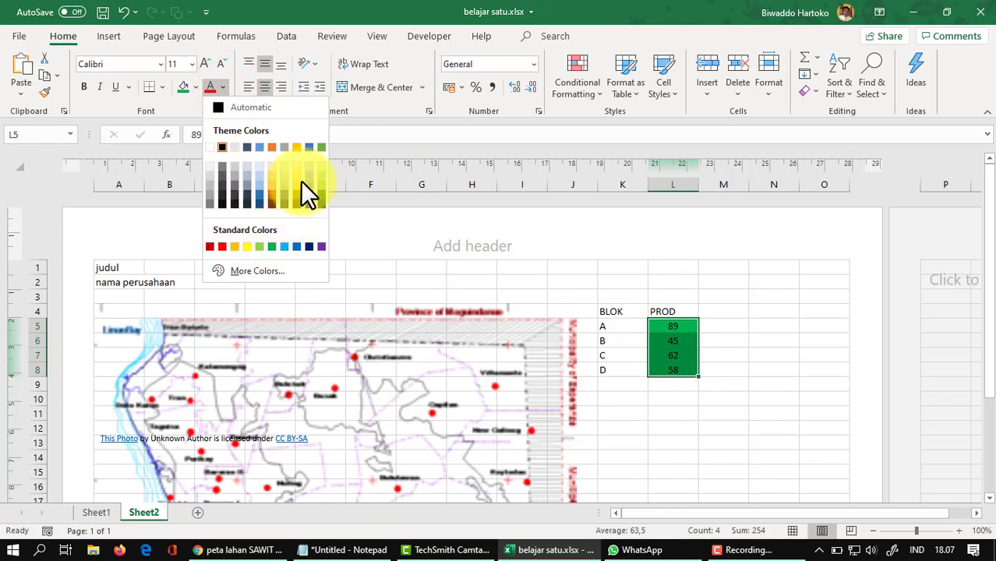
click(210, 146)
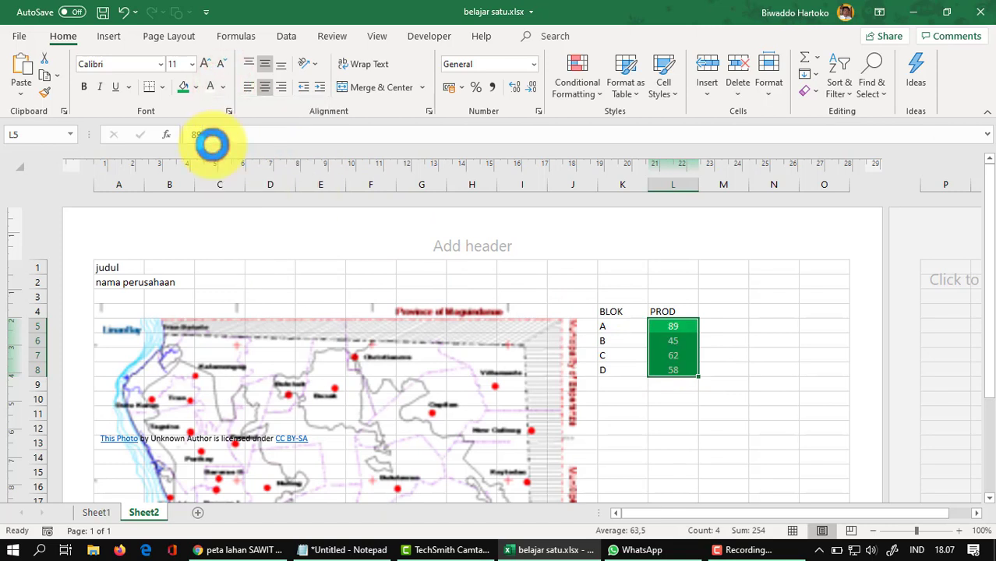
click(675, 327)
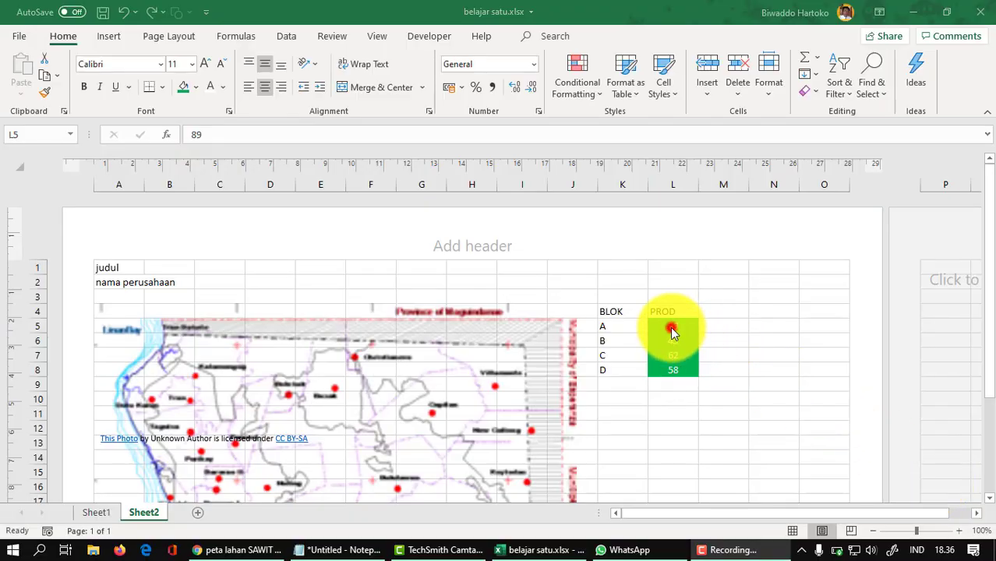
- Create a new formula-based conditional formatting rule =L5<51 for the PROD values
drag(673, 331, 675, 375)
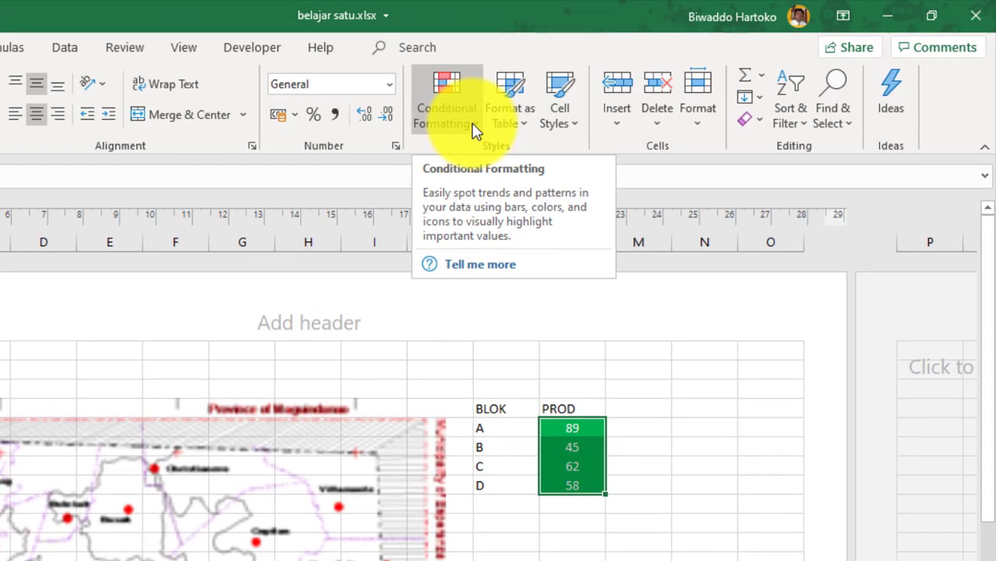
click(473, 127)
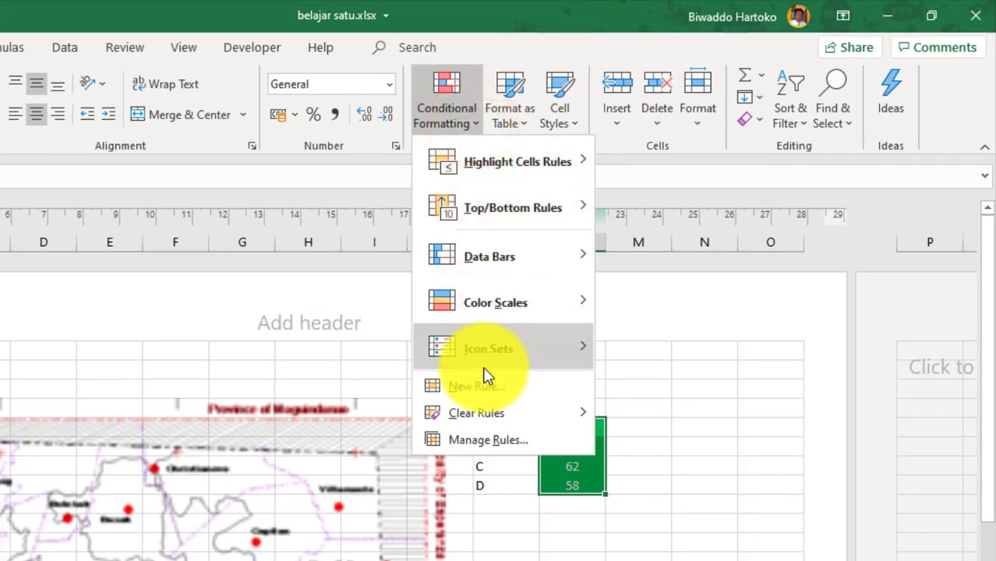
mouse_move(482, 359)
click(482, 387)
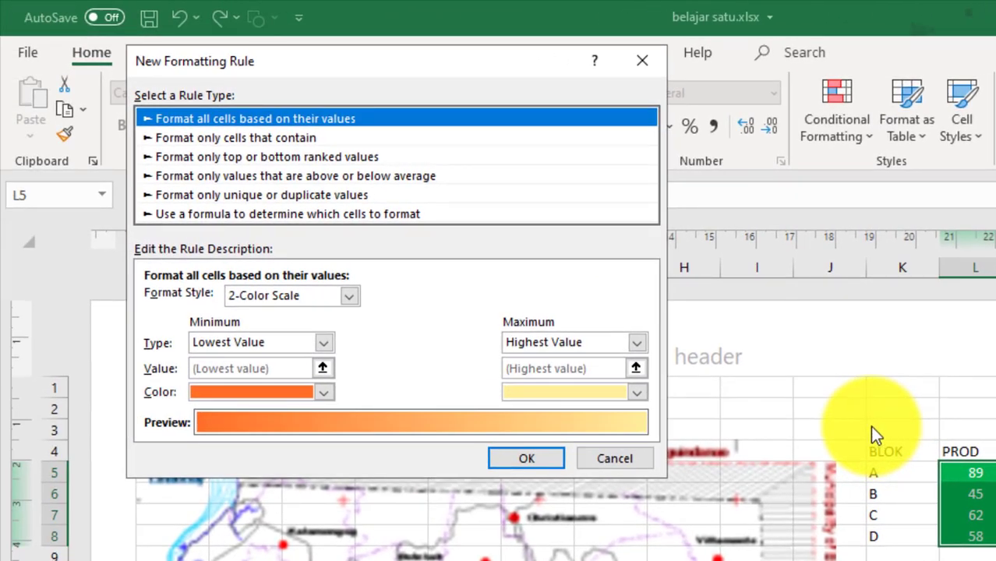
click(211, 215)
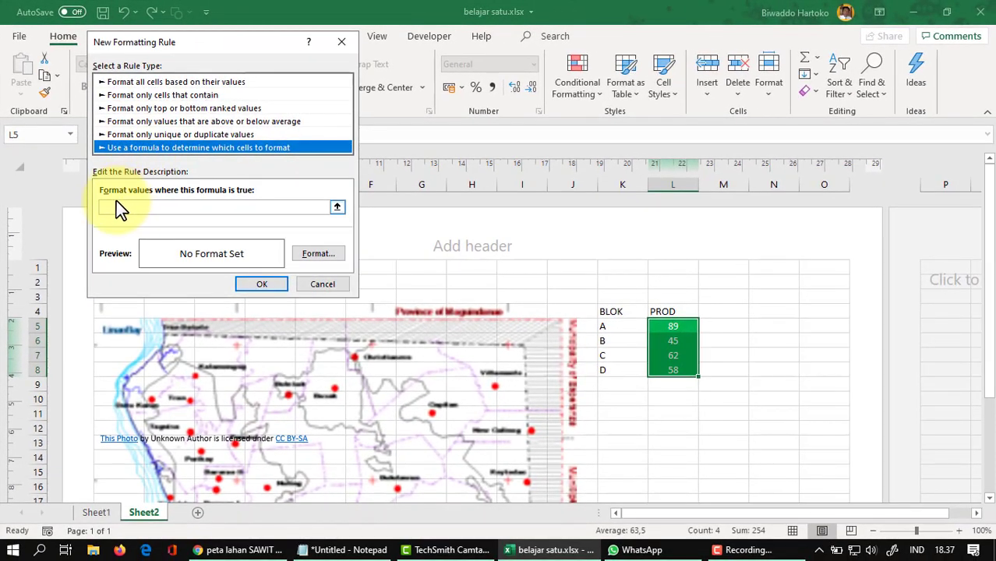
click(126, 207)
text(=)
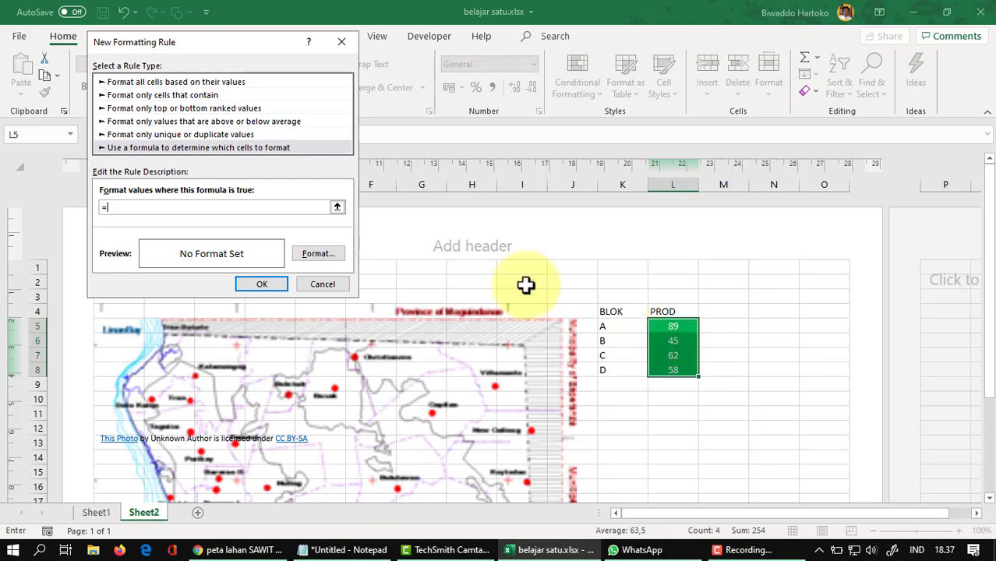
text(L5)
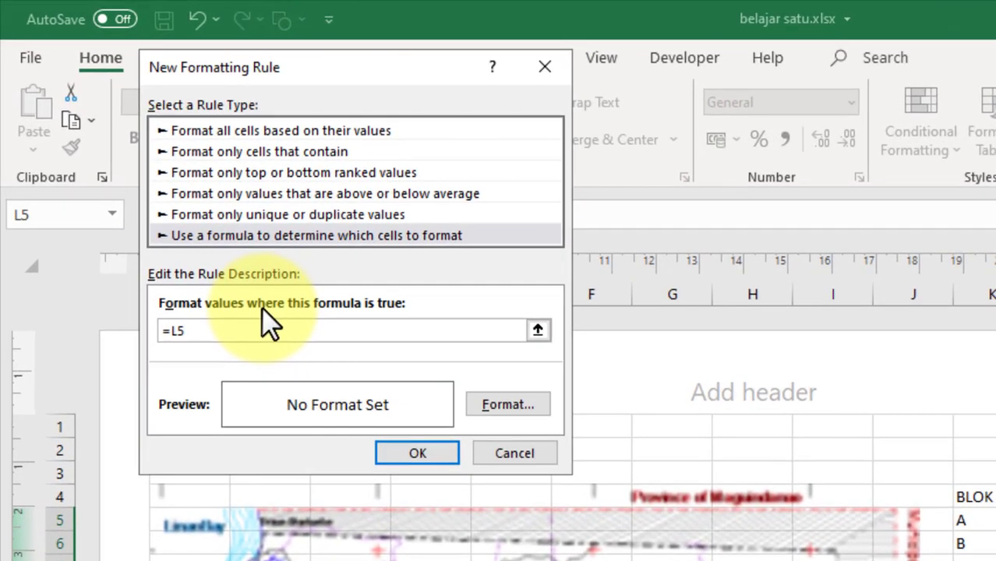
text(<5)
text(1)
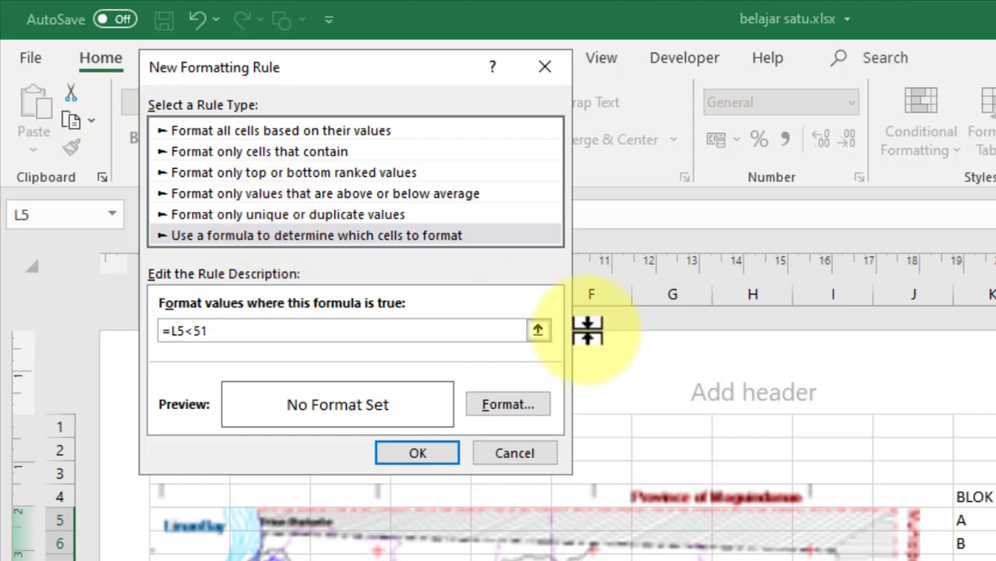
- Give the rule a red fill and apply it to L5:L8
click(504, 405)
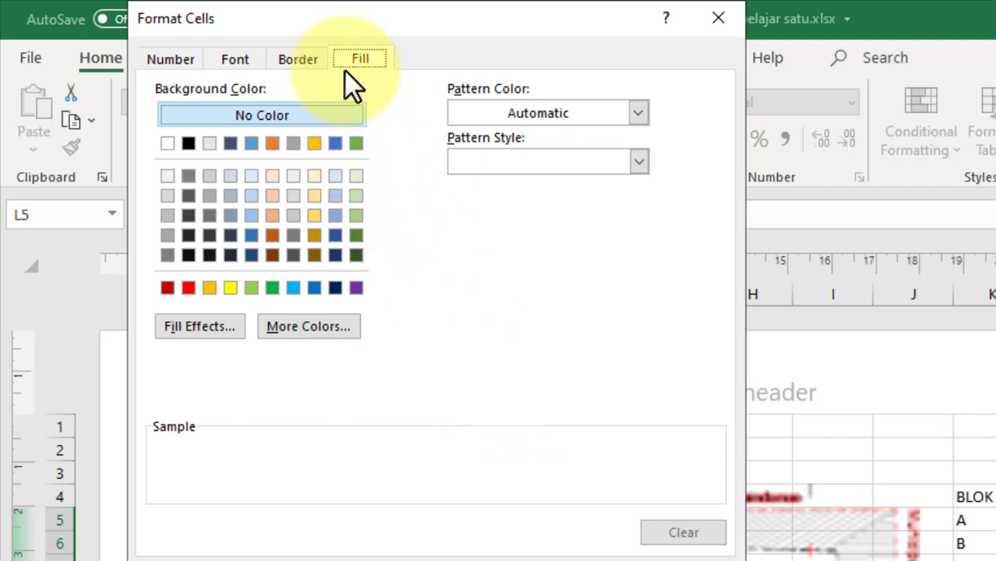
click(173, 59)
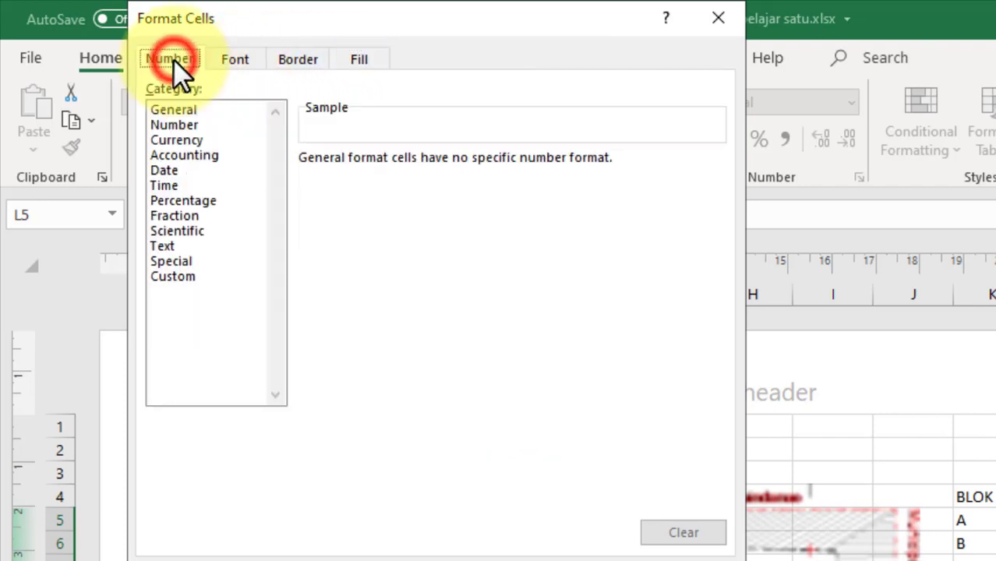
click(358, 61)
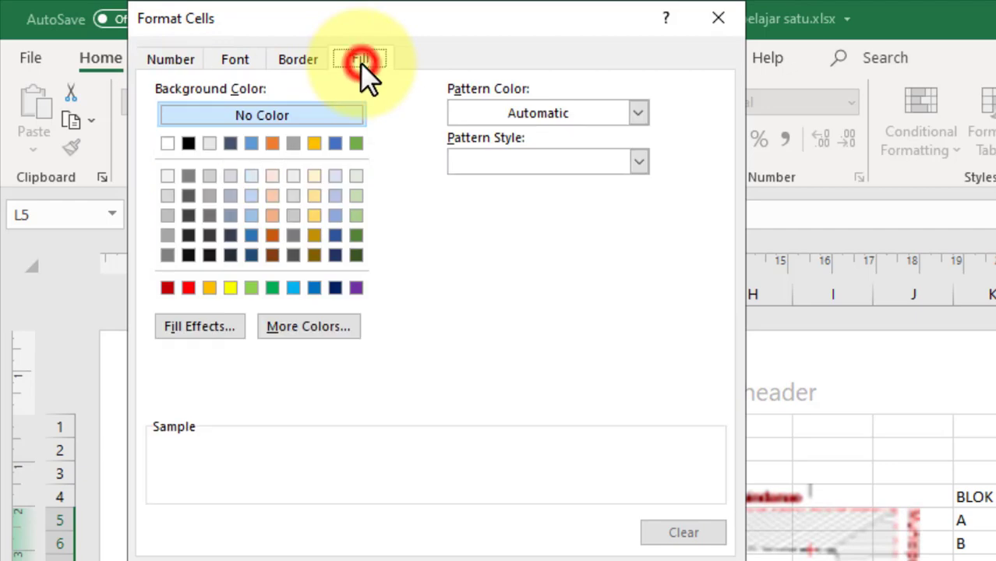
click(188, 288)
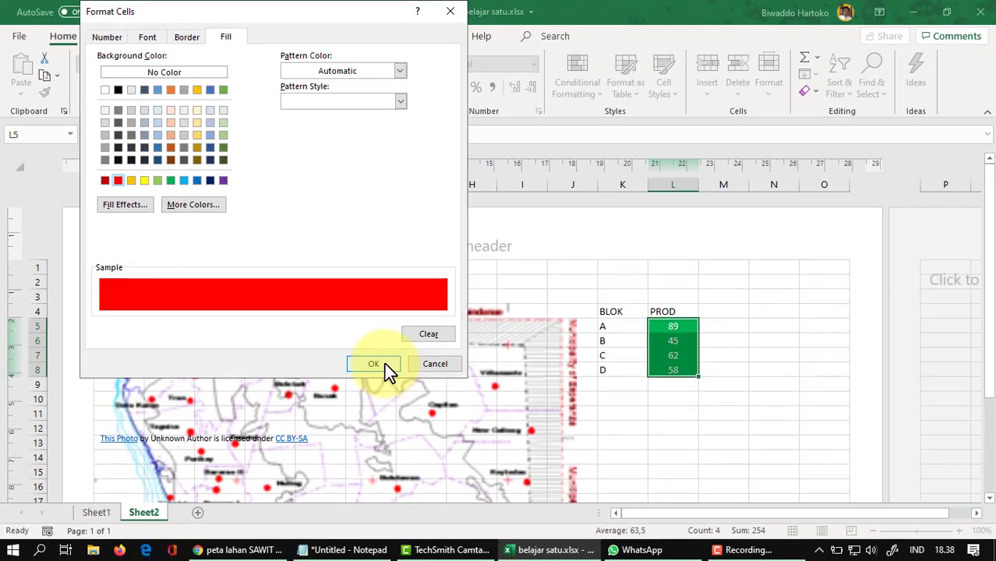
click(383, 364)
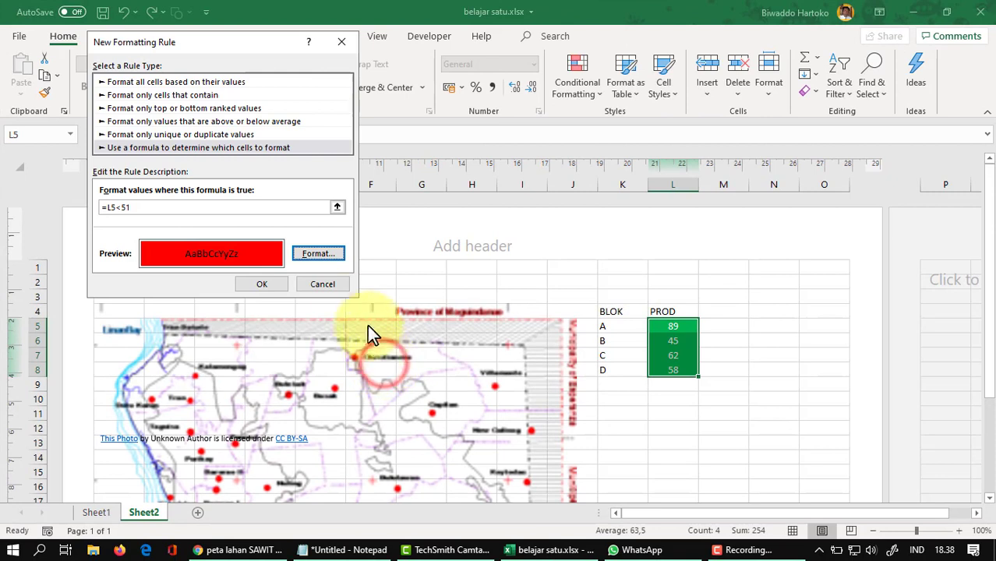
click(271, 283)
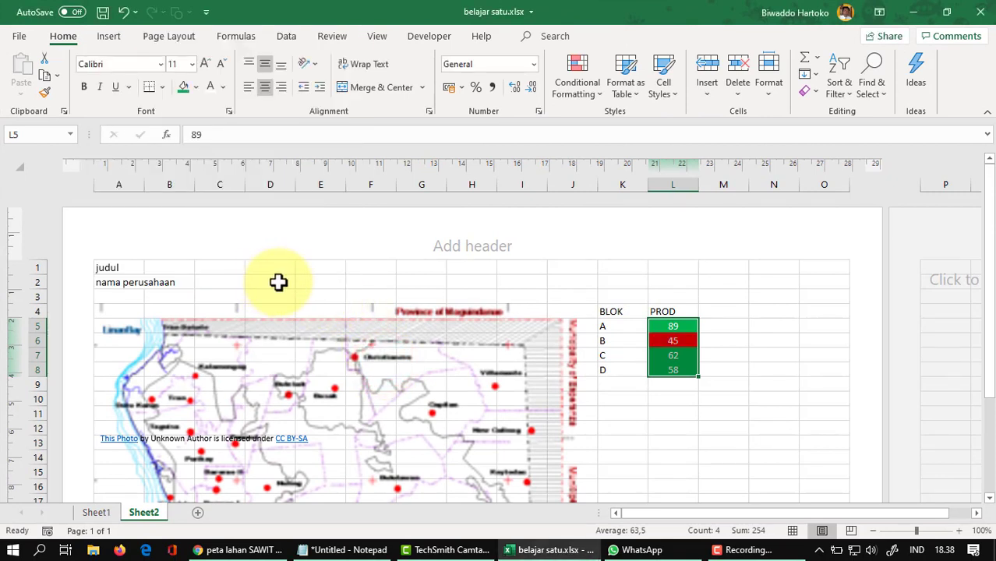
mouse_move(691, 361)
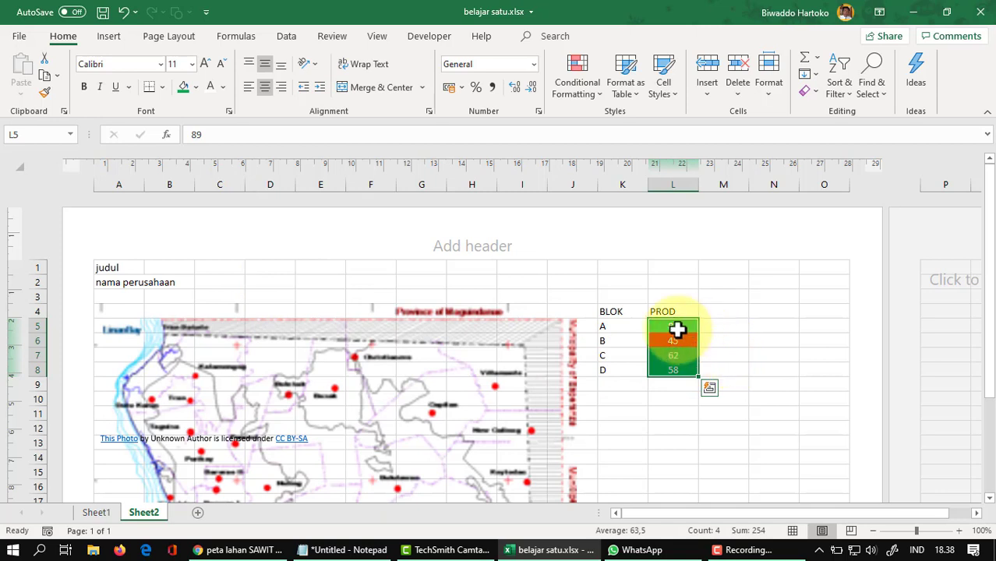
- Paste cell L5 as a linked picture and enlarge it over the map near C7
click(677, 329)
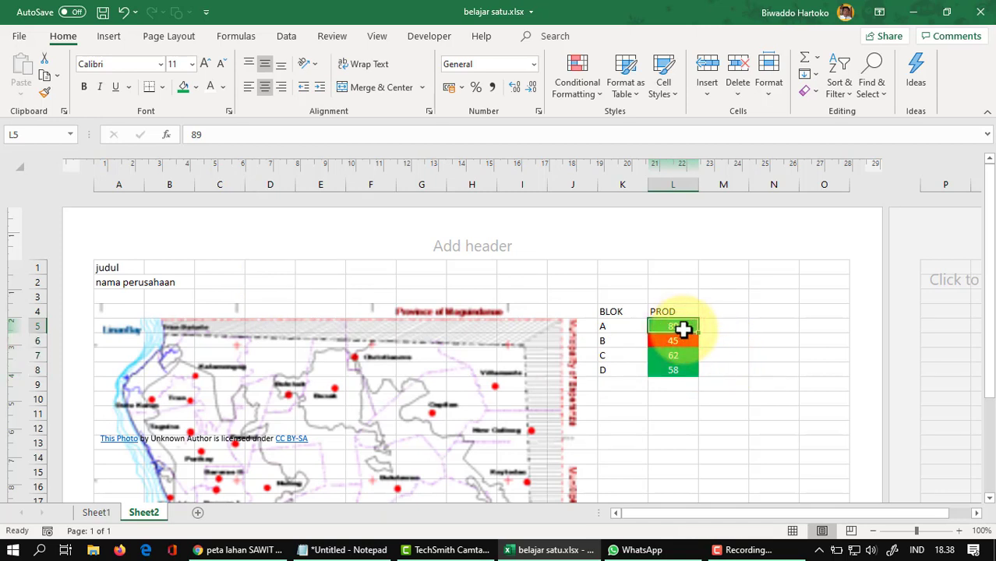
key(ctrl+c)
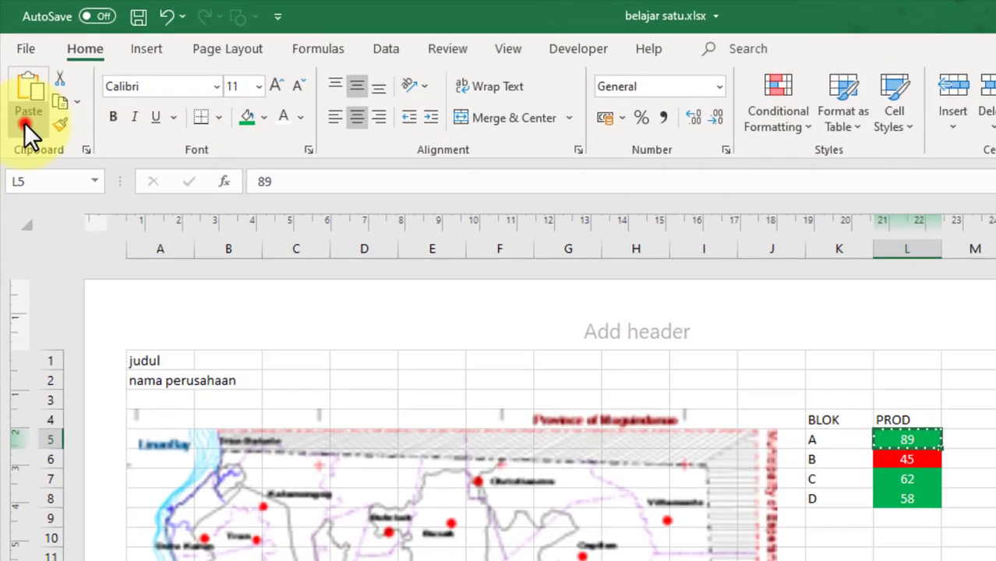
click(19, 92)
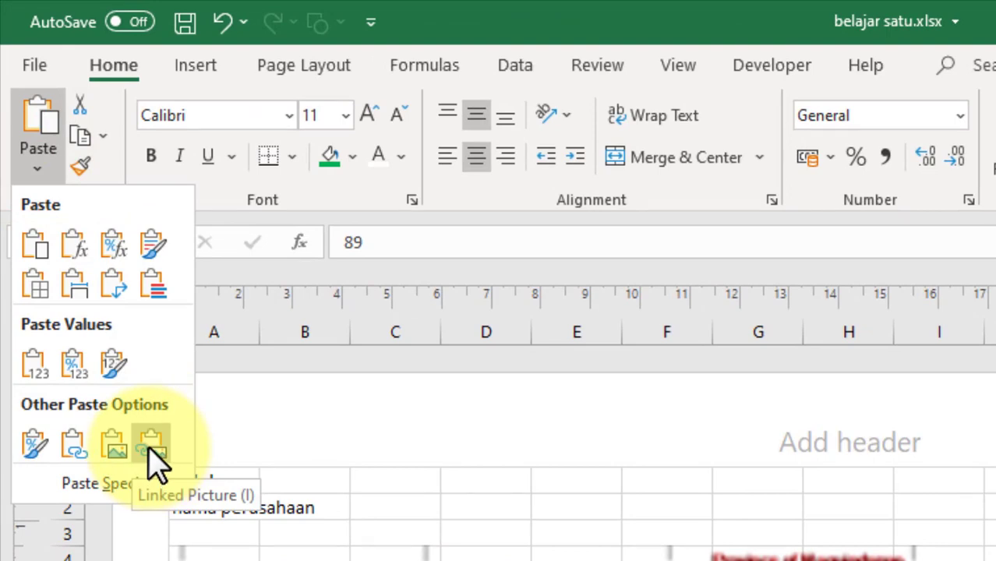
click(152, 449)
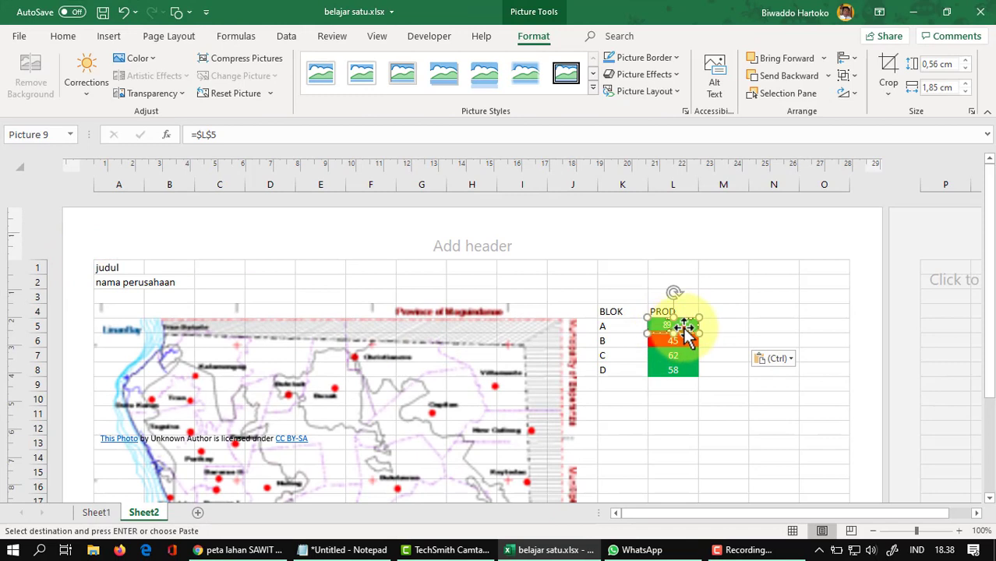
drag(679, 332, 727, 300)
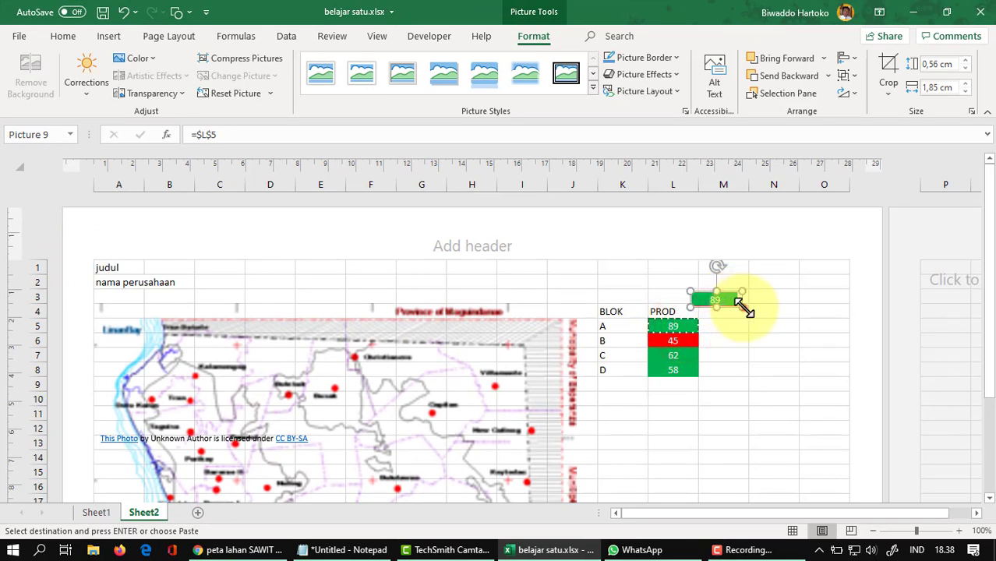
mouse_move(739, 302)
mouse_down()
mouse_move(762, 313)
mouse_move(236, 360)
mouse_up()
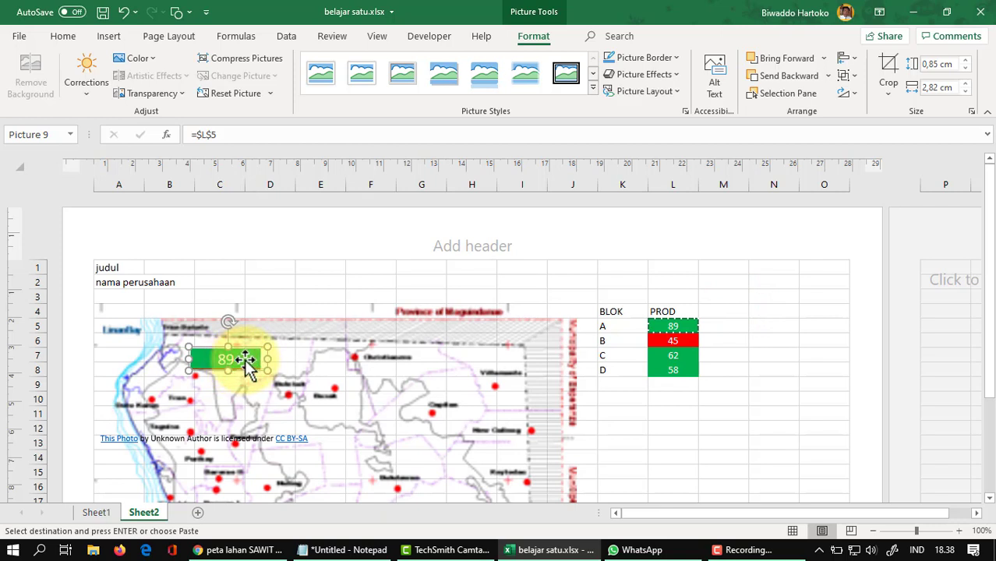
- Add a linked picture of L6 (red 45) and place it on the map around F8
click(361, 268)
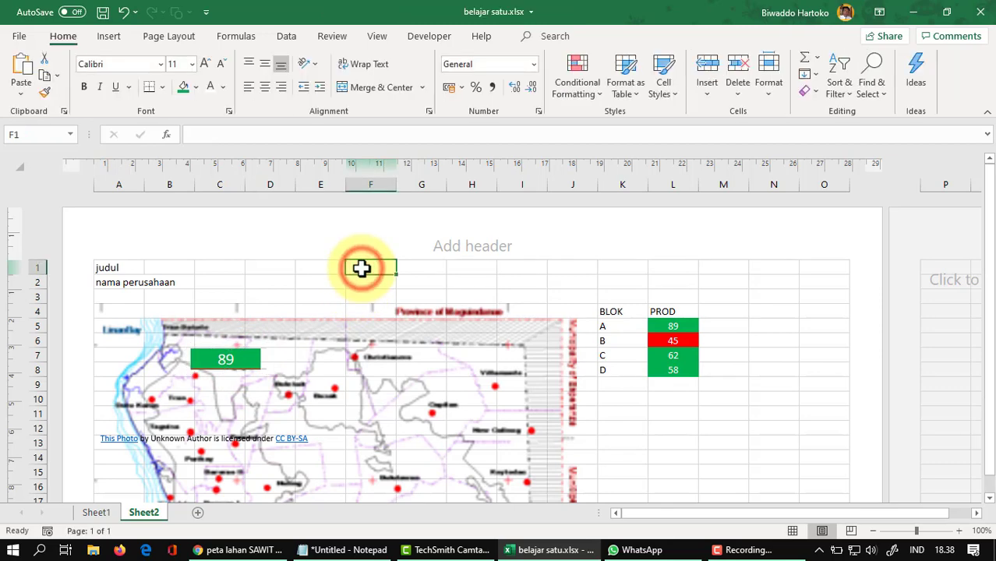
key(ctrl+v)
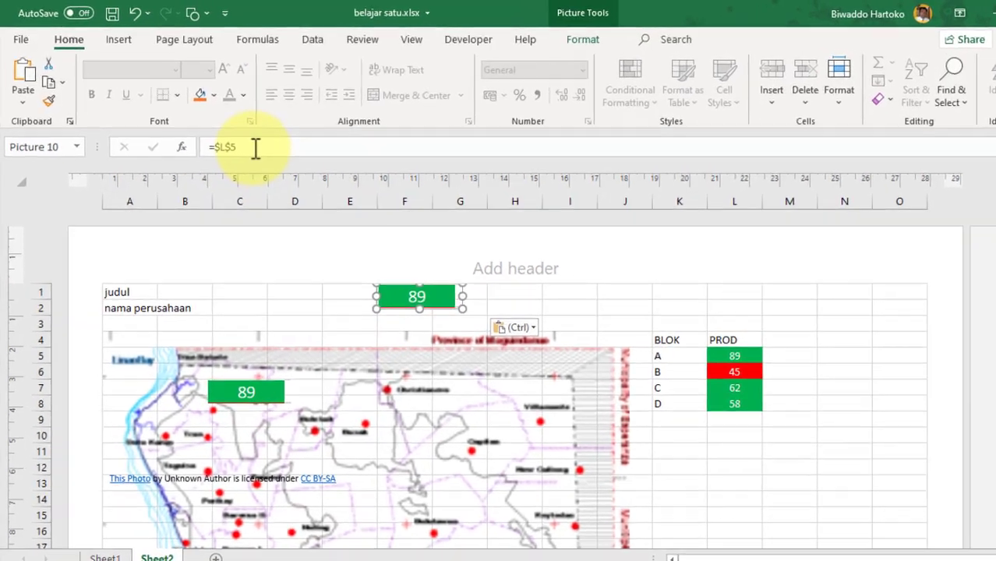
click(255, 148)
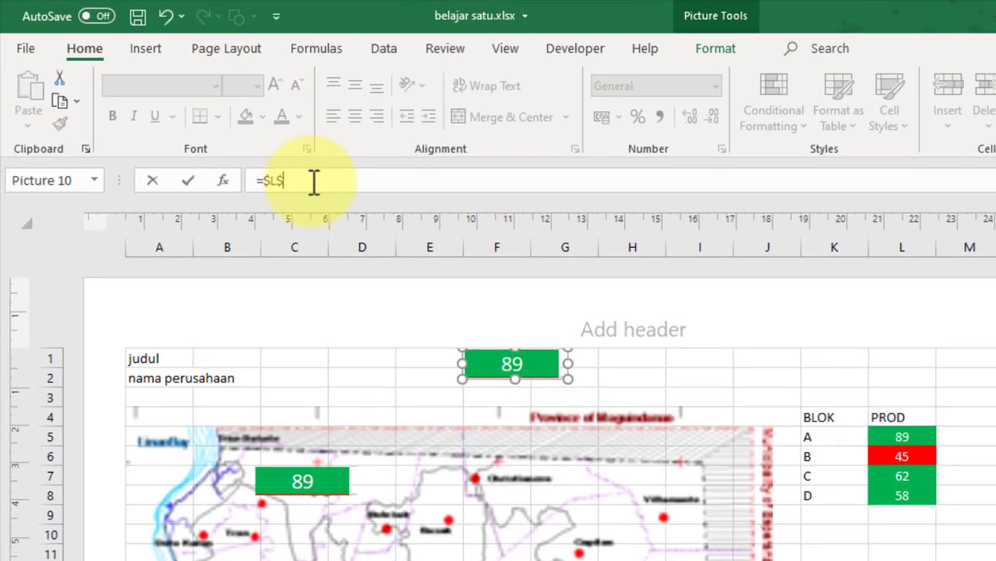
click(320, 178)
text(6)
key(Return)
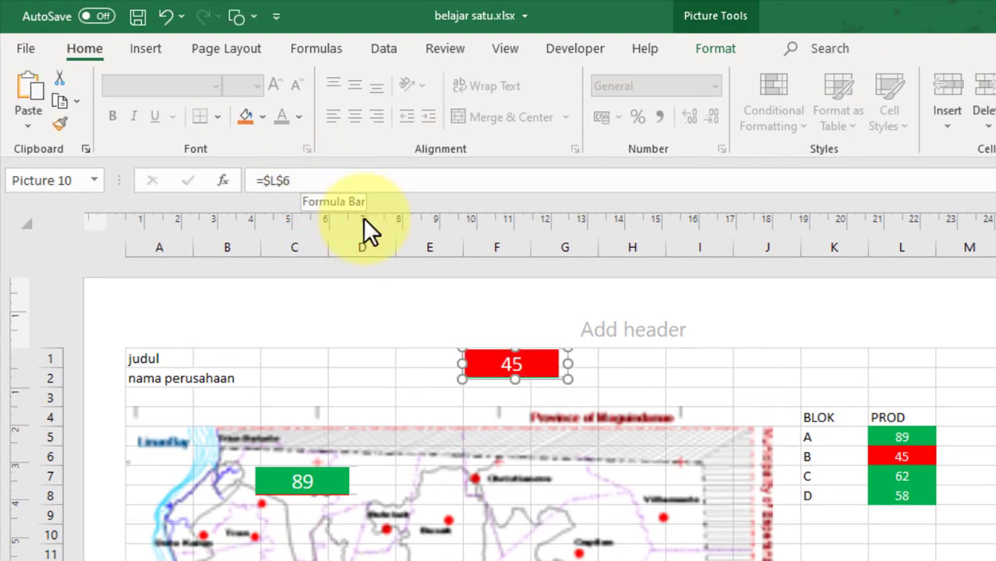
drag(499, 375, 473, 512)
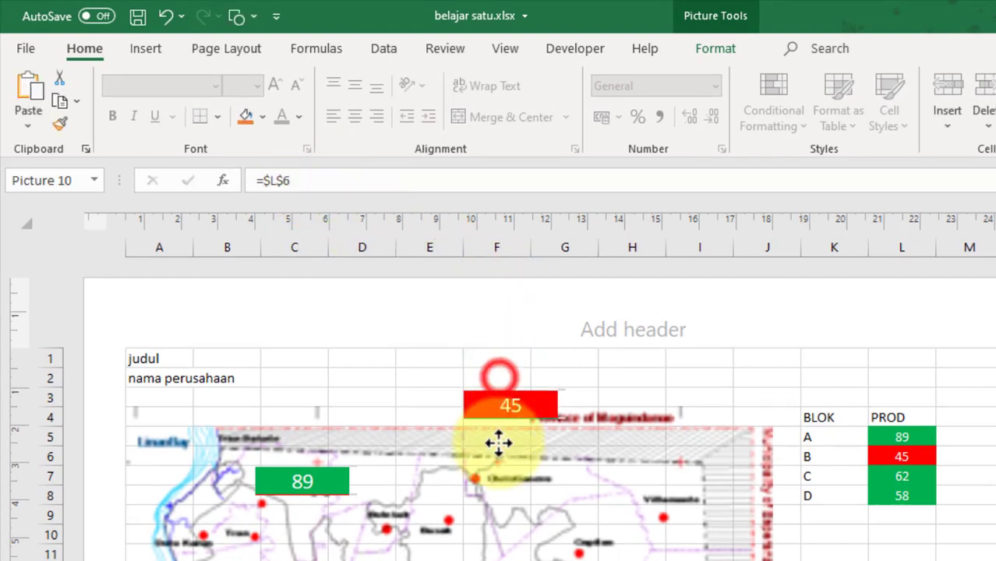
- Add a linked picture relinked to =$L$7 (green 62) and place it around C14
click(495, 359)
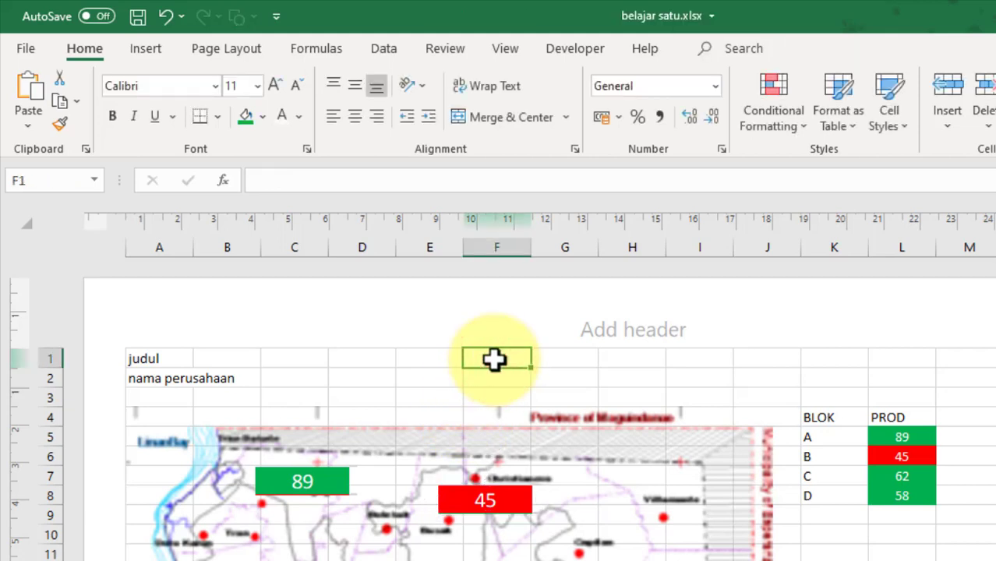
key(ctrl+v)
click(318, 189)
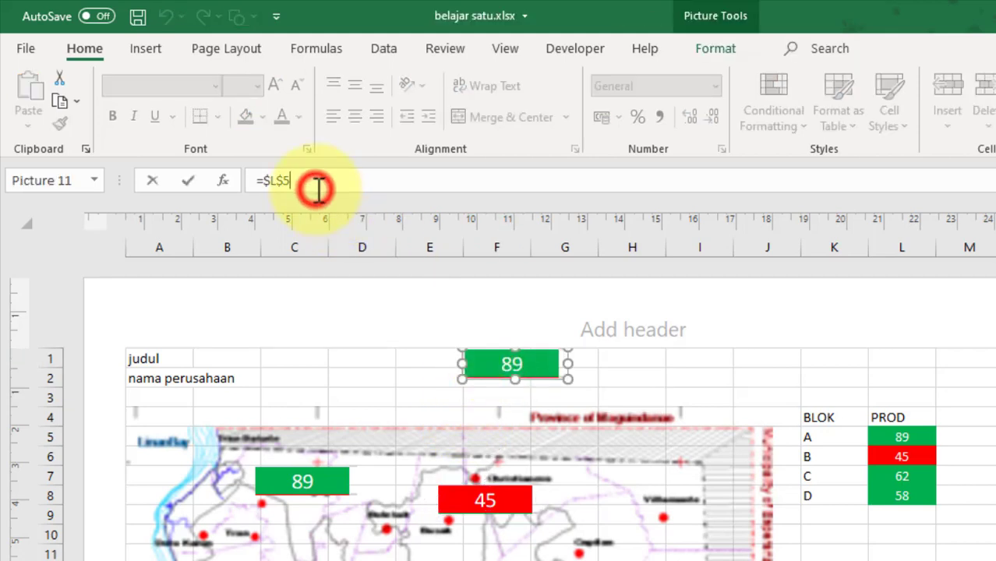
key(BackSpace)
text(7)
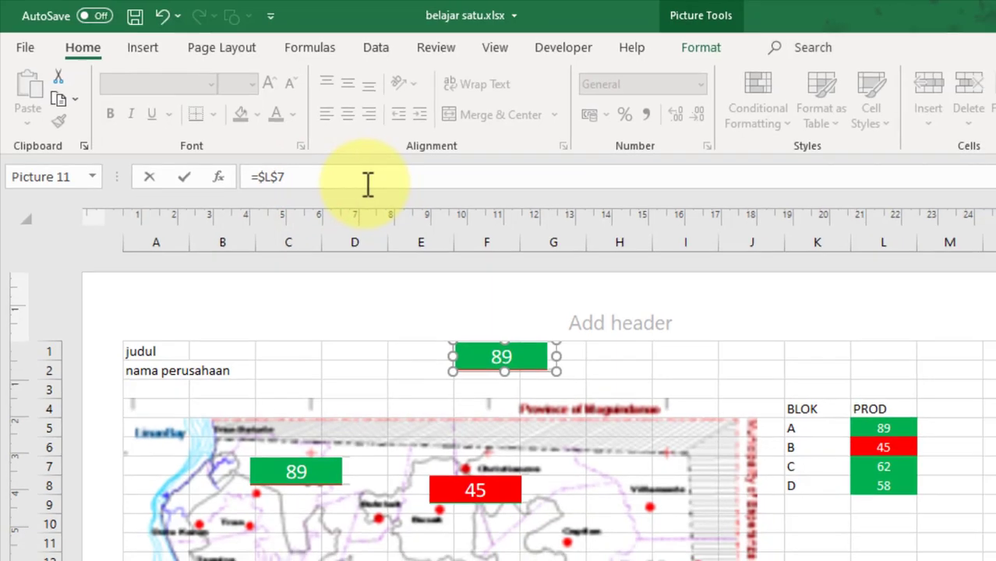
key(Return)
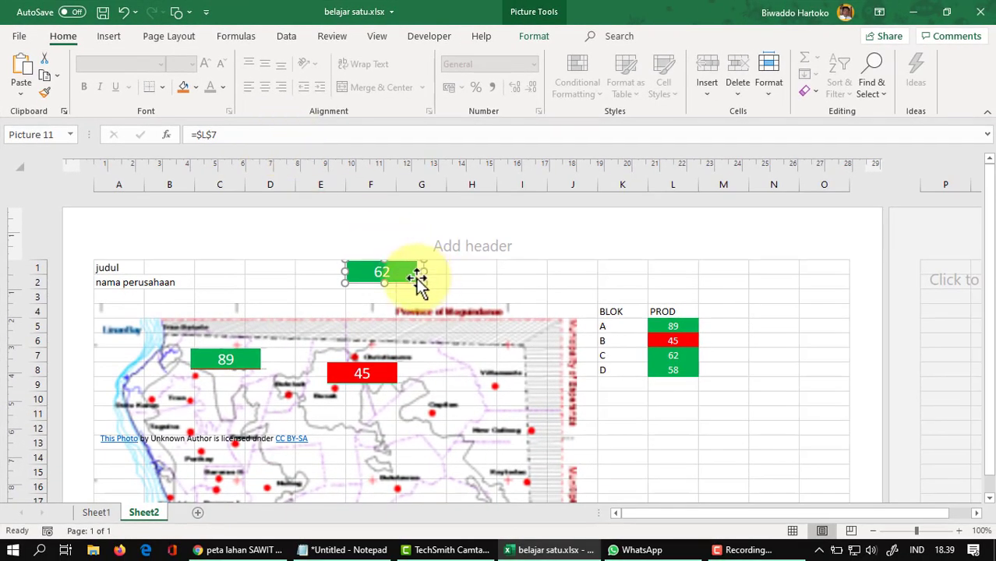
drag(417, 277, 271, 468)
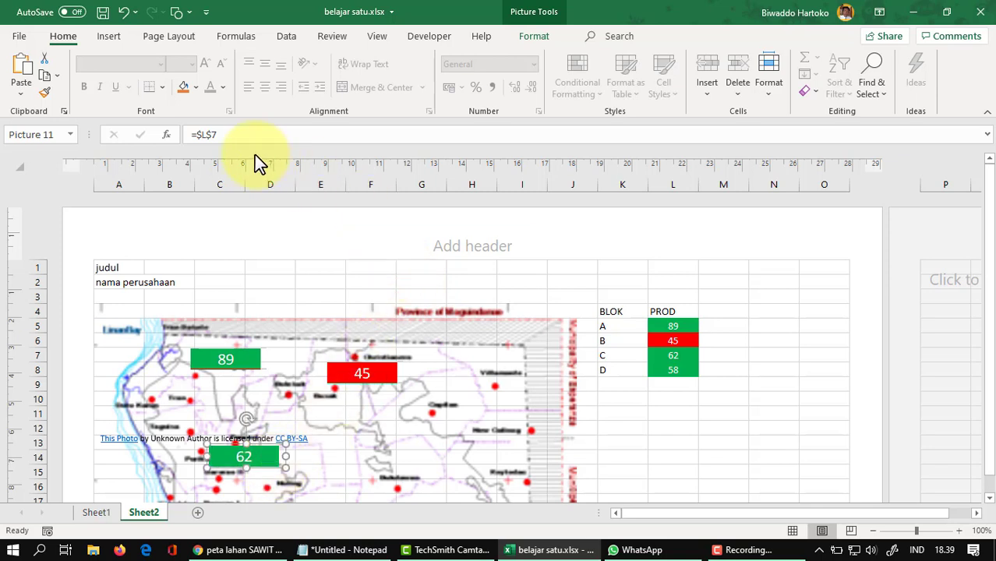
- Add a linked picture relinked to =$L$8 (green 58) and place it around G12
click(361, 268)
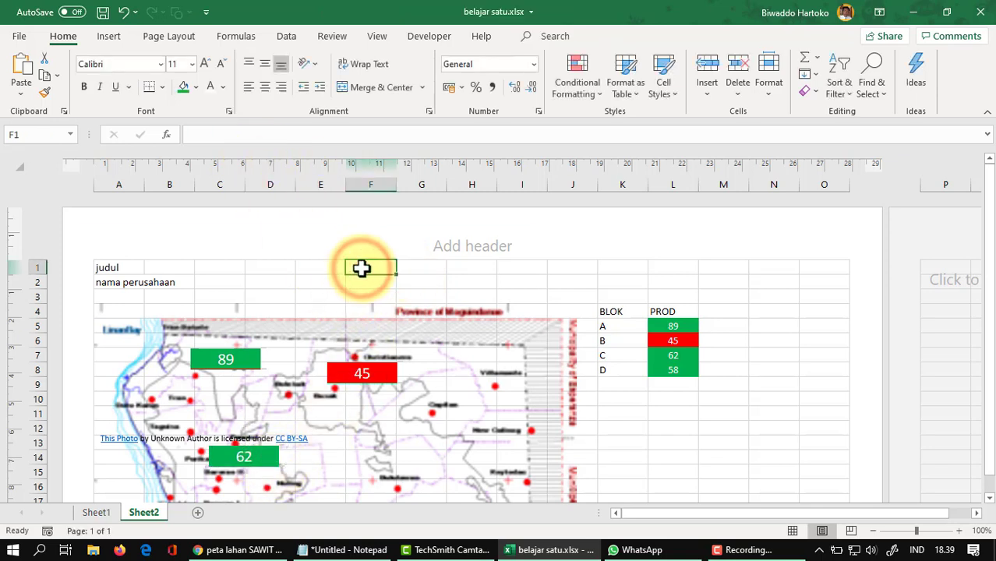
key(ctrl+v)
click(255, 131)
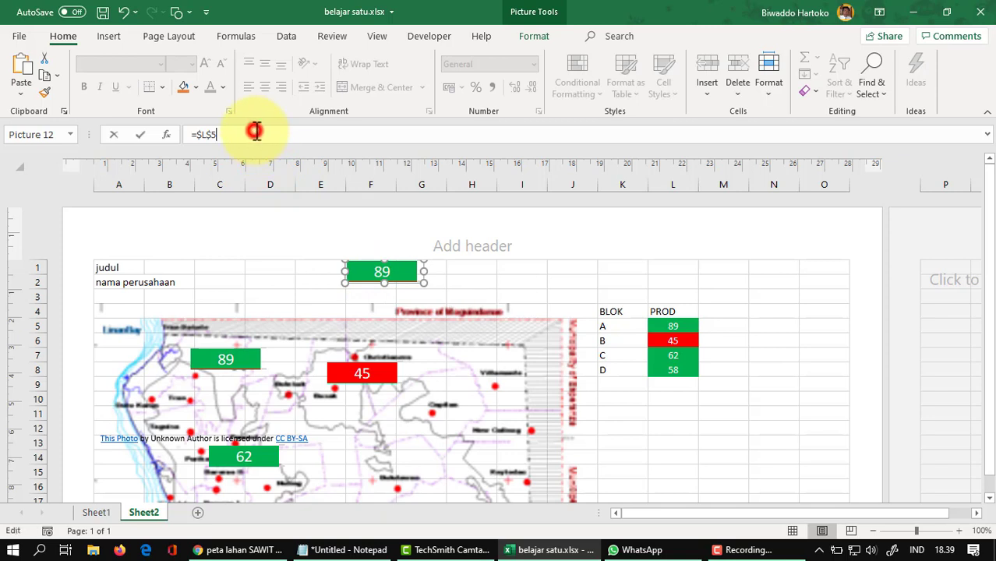
key(BackSpace)
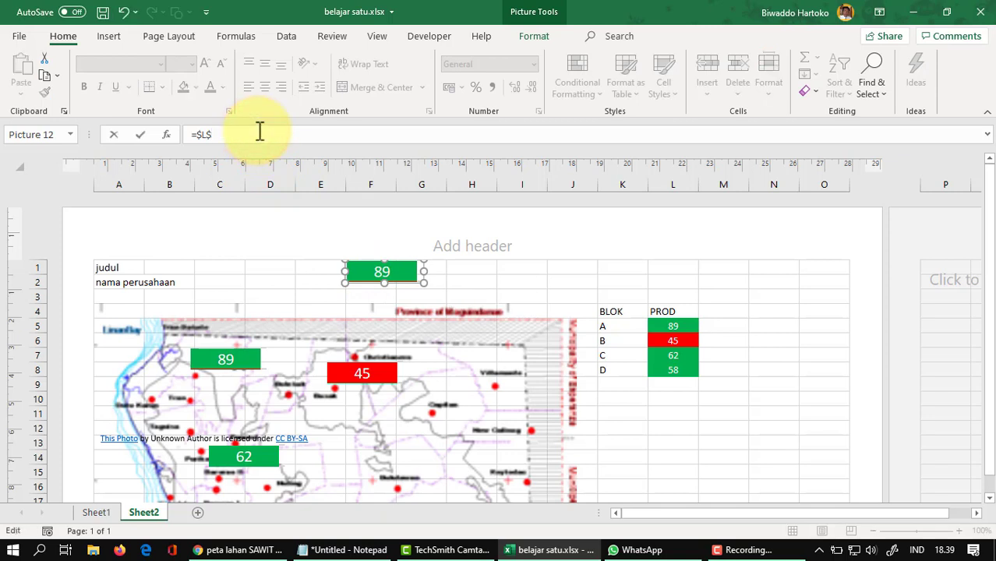
text(8)
key(Return)
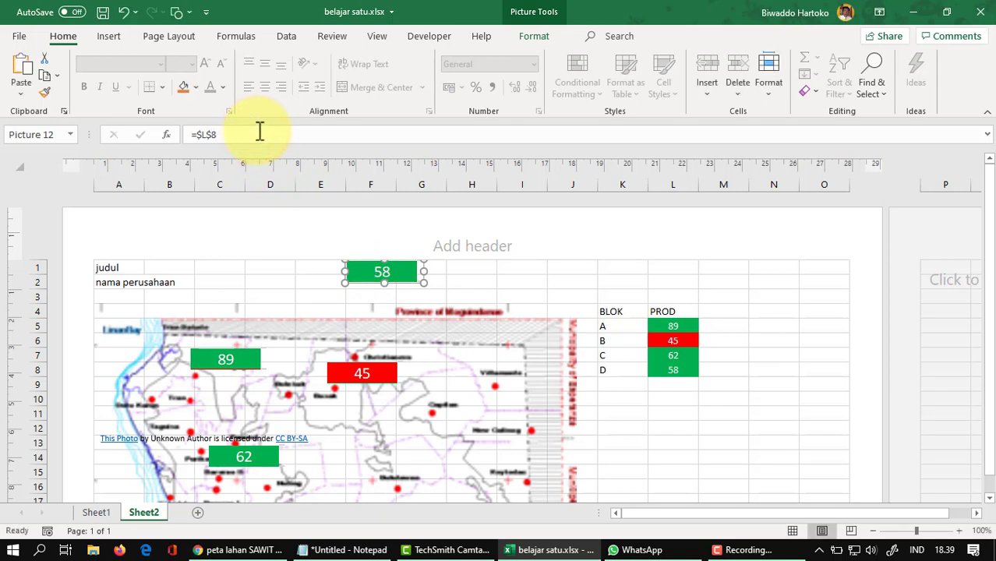
drag(397, 284, 447, 445)
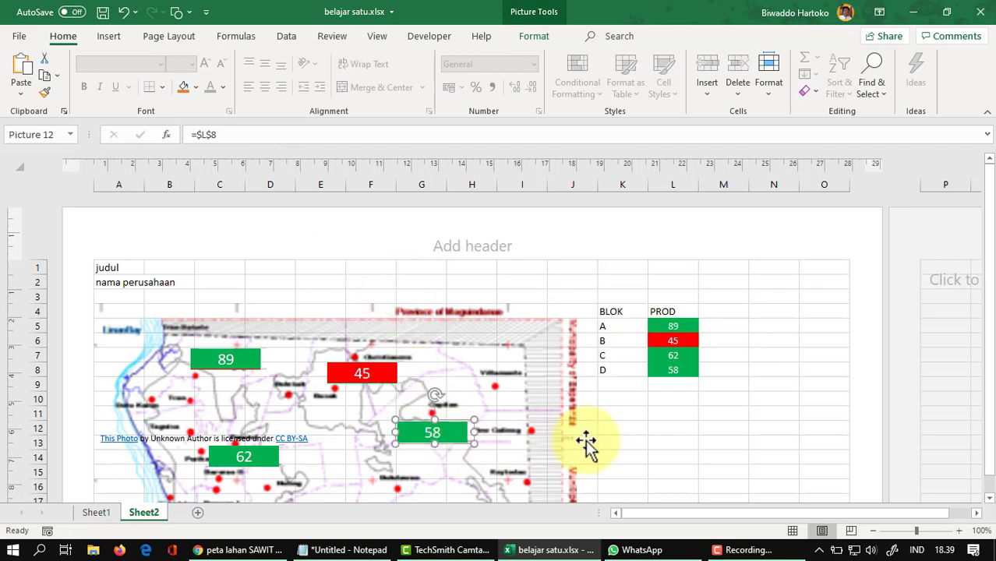
- Enter PROD values 49, 89, 79 and 35 in L5:L8, turning the 49 and 35 labels red
click(675, 325)
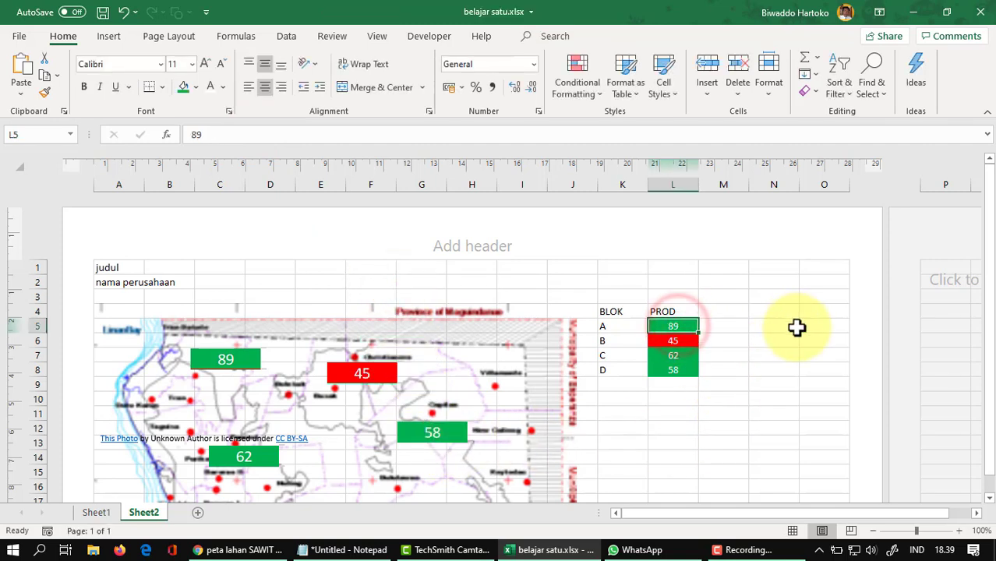
text(49)
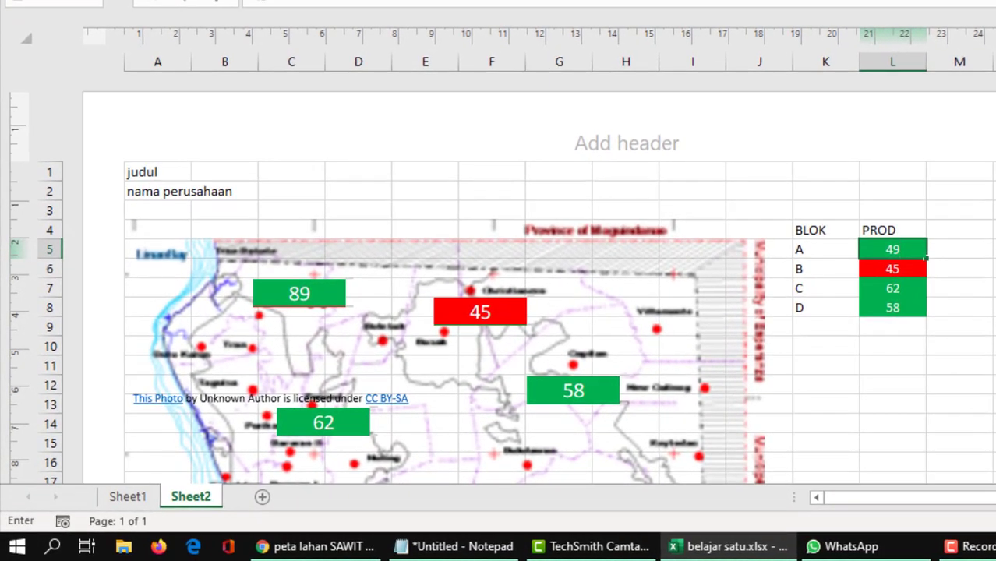
key(Return)
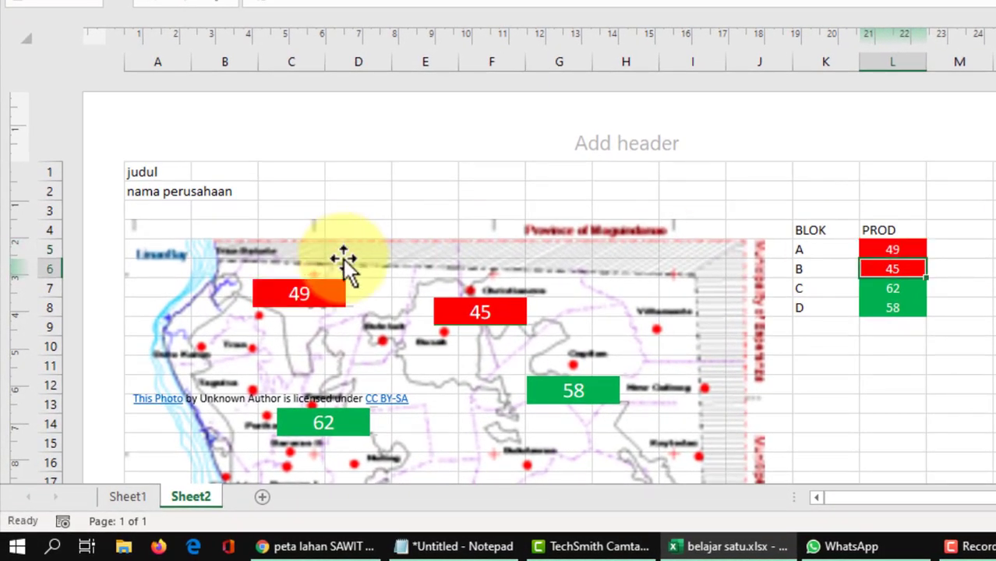
click(899, 267)
text(45)
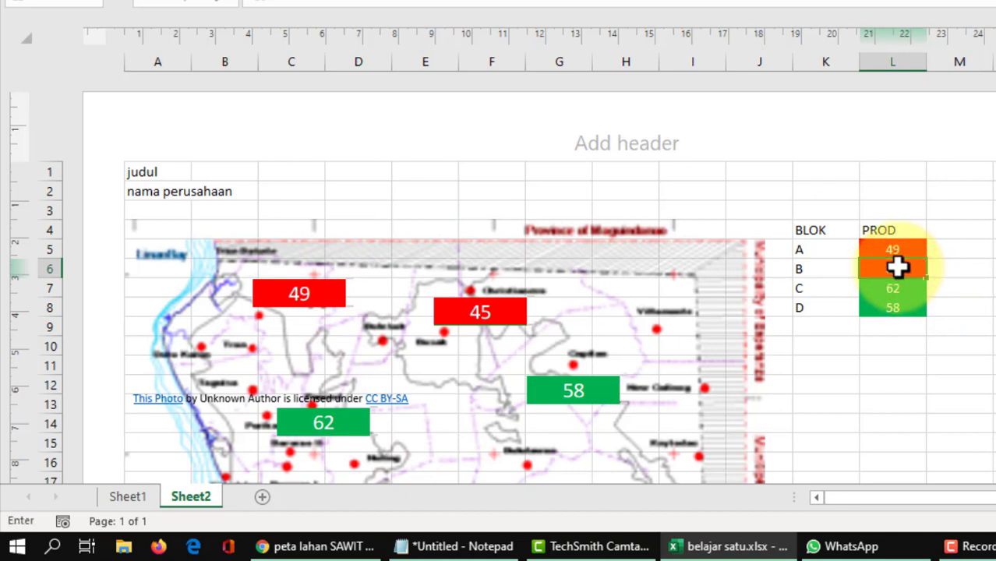
key(Return)
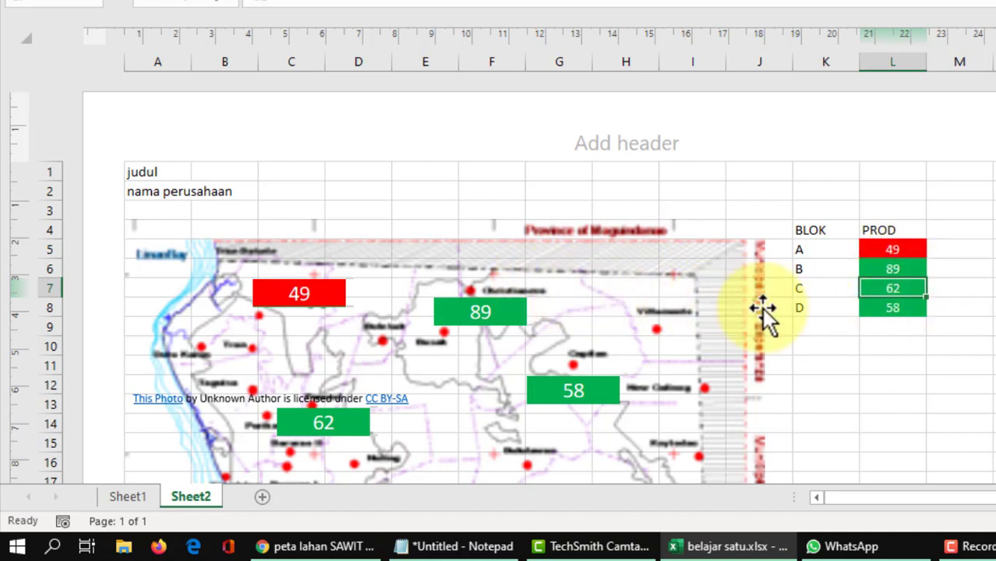
click(902, 292)
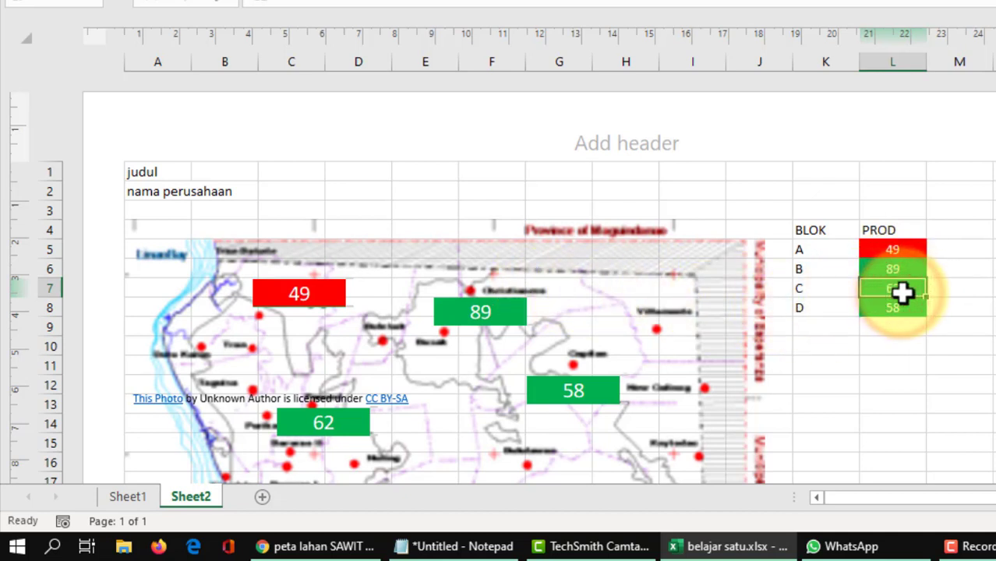
text(79)
key(Return)
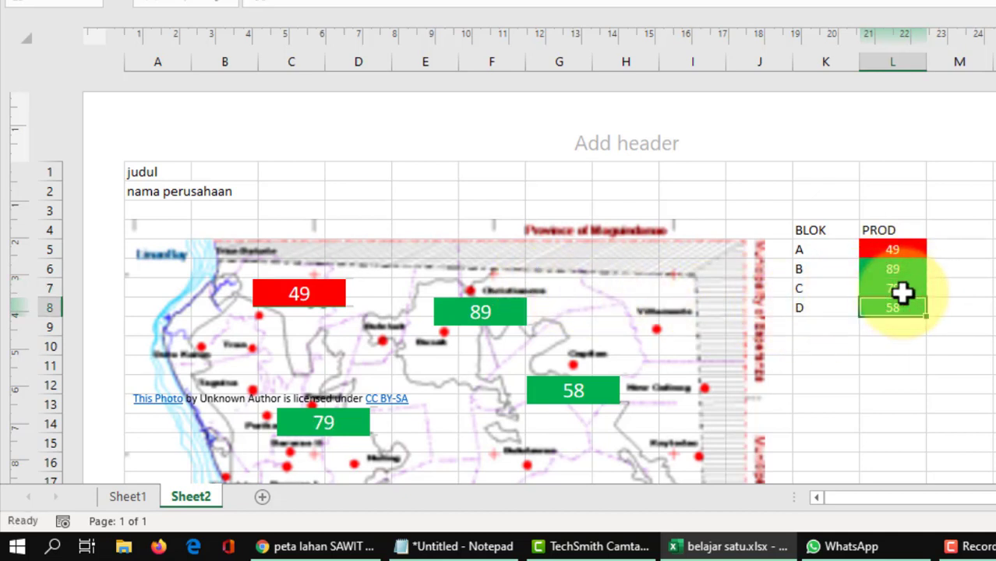
text(3)
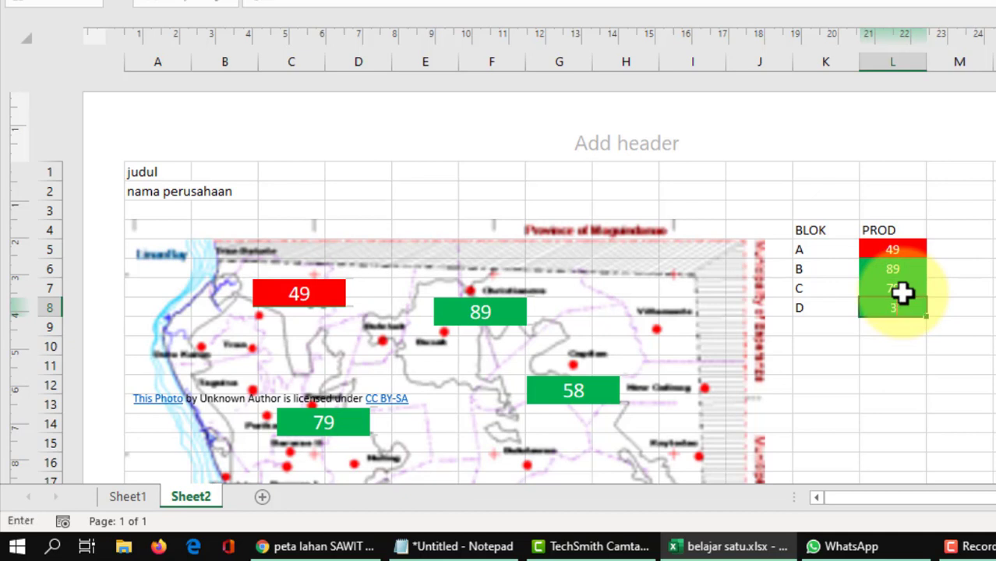
key(Return)
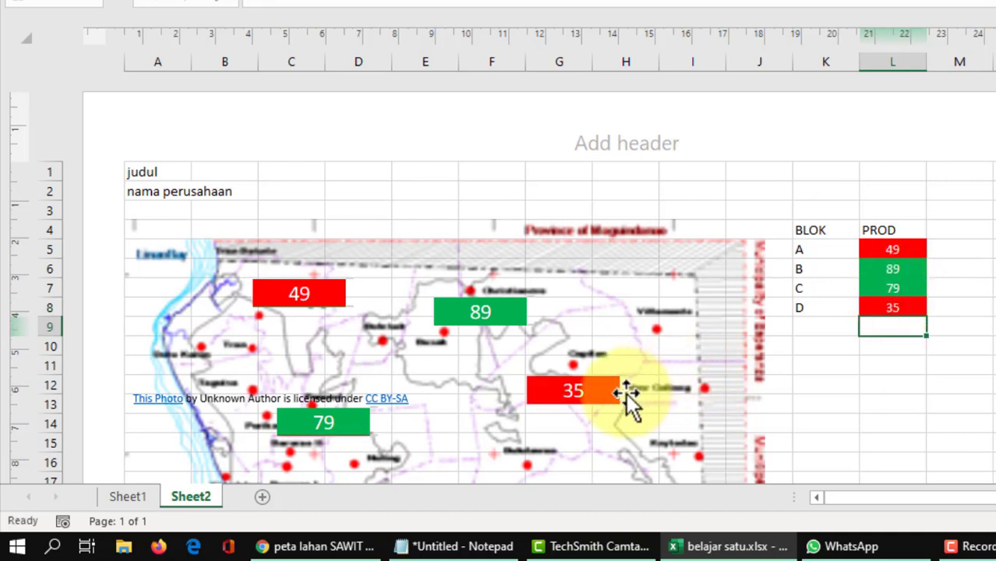